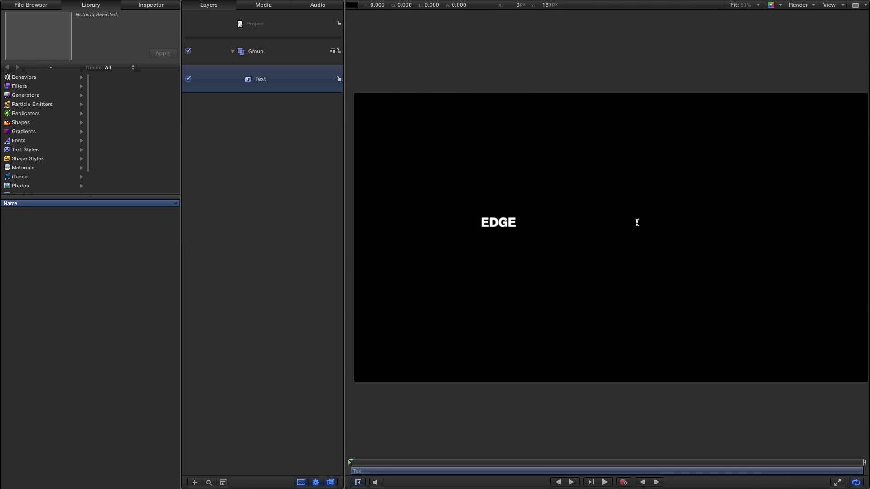
Bring up the Inspector settings for the new EDGE text layer
click(157, 6)
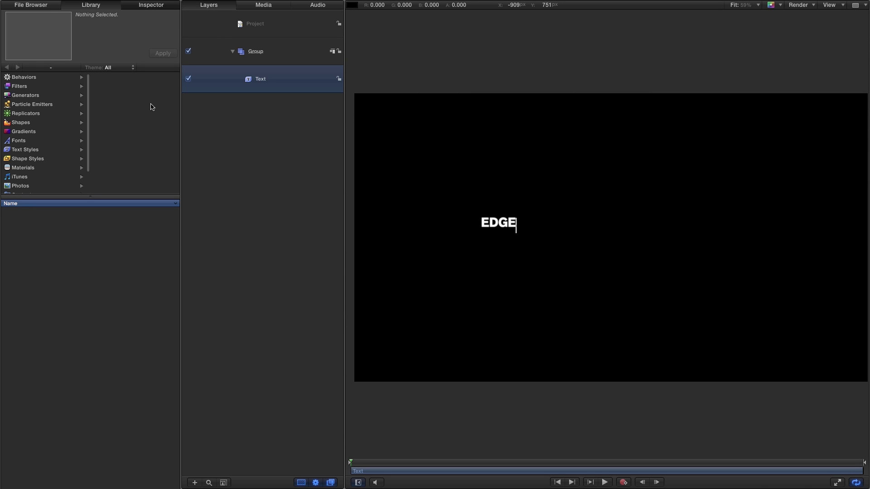
Centre-align the EDGE text and reset its transform so it sits centred
click(24, 78)
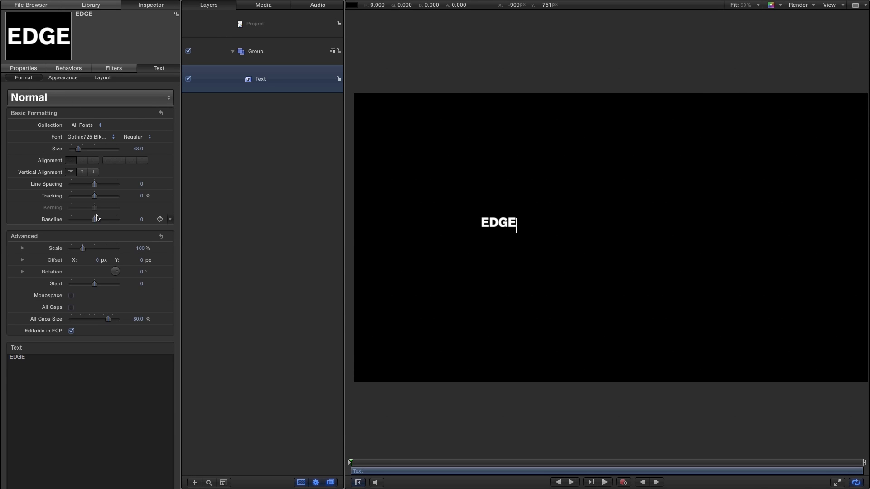
click(82, 161)
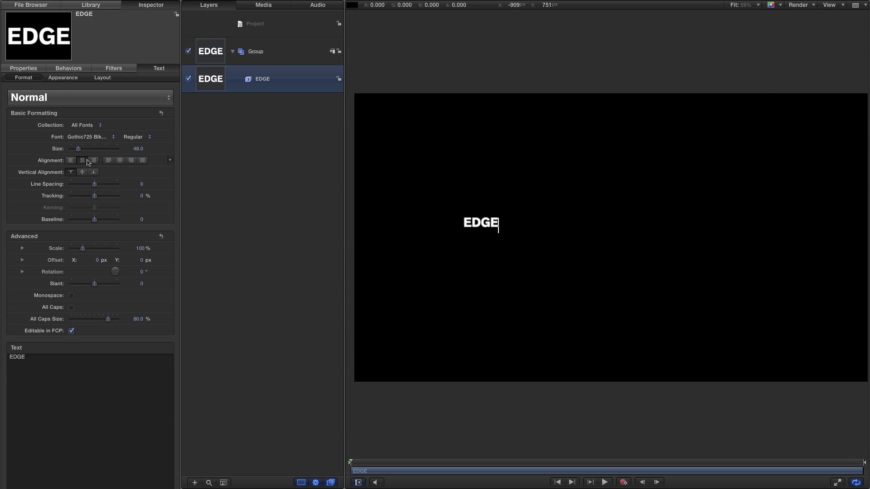
click(26, 69)
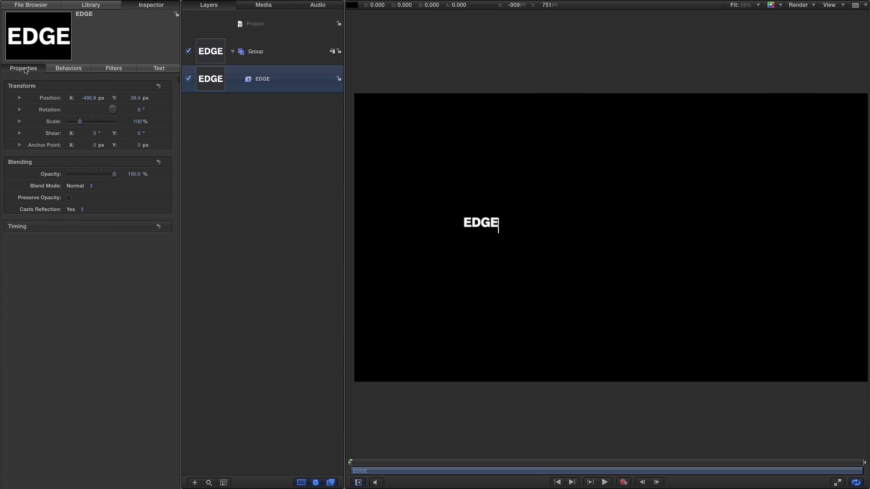
click(161, 86)
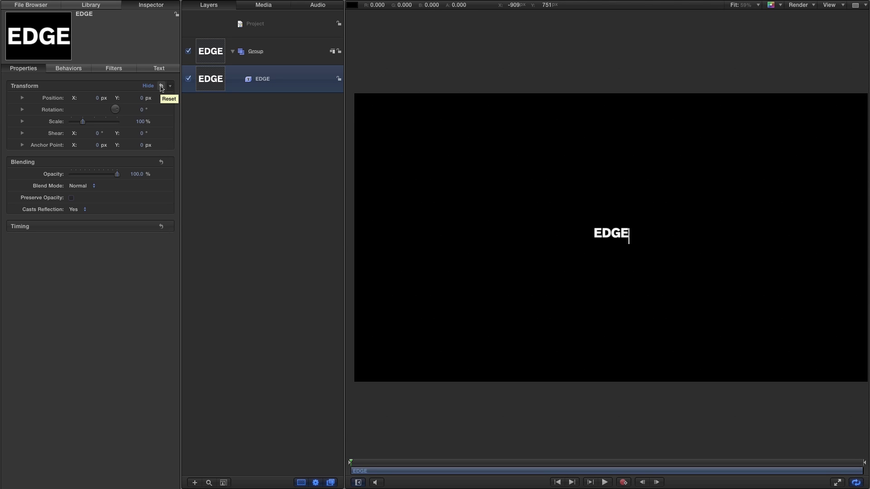
Enlarge the EDGE text to size 442 with baseline -154.1
right_click(48, 98)
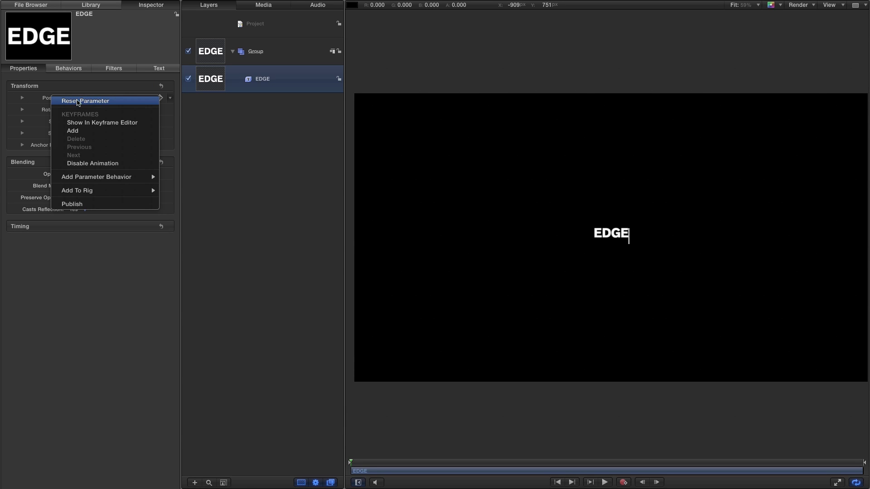
click(308, 165)
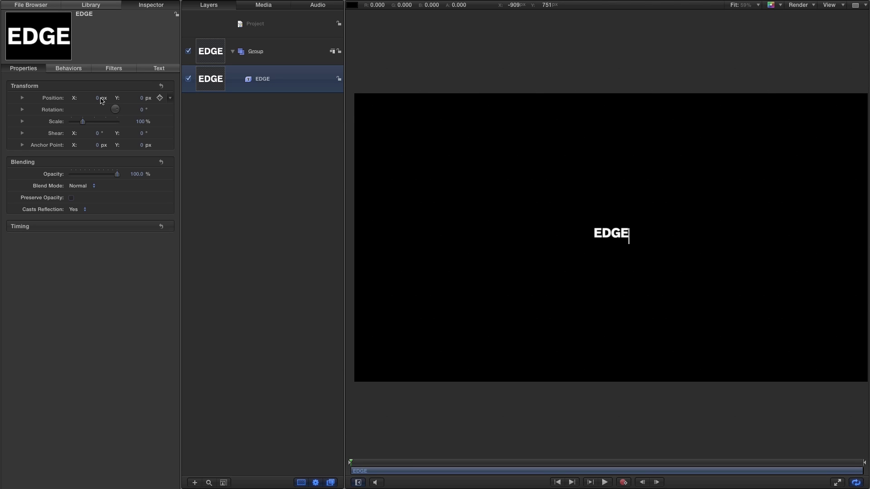
click(160, 68)
drag(137, 149, 136, 220)
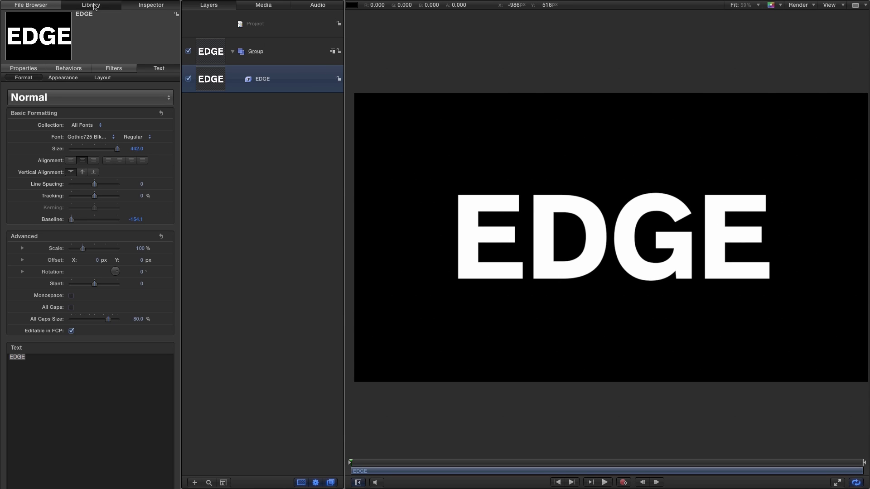
click(119, 5)
Add a Color Solid generator layer and change its colour to magenta
click(25, 96)
click(120, 96)
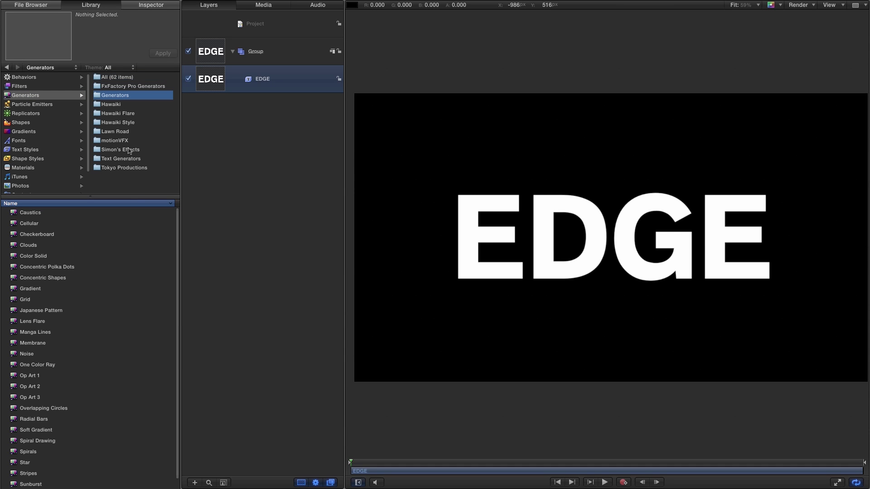
drag(13, 258, 214, 93)
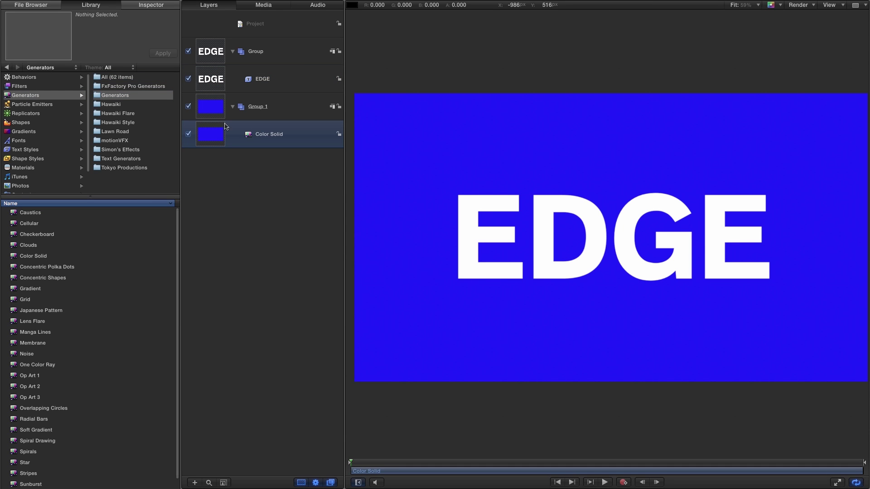
click(153, 6)
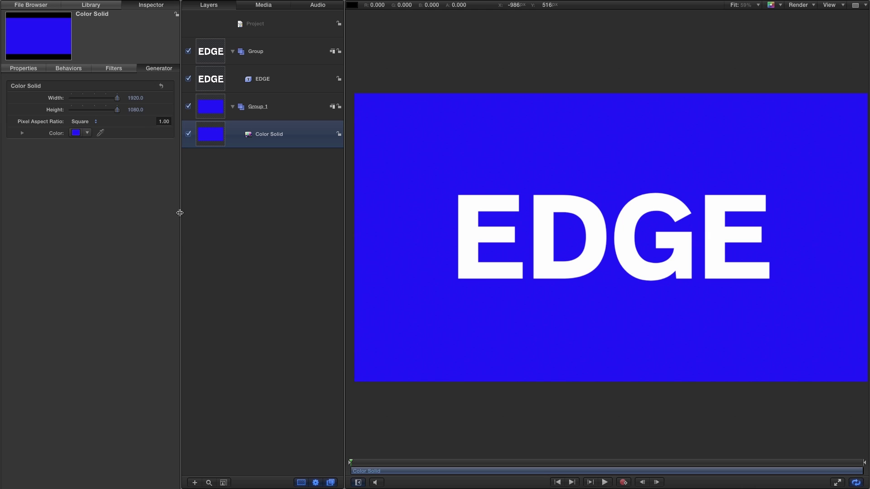
click(76, 133)
drag(235, 209, 267, 220)
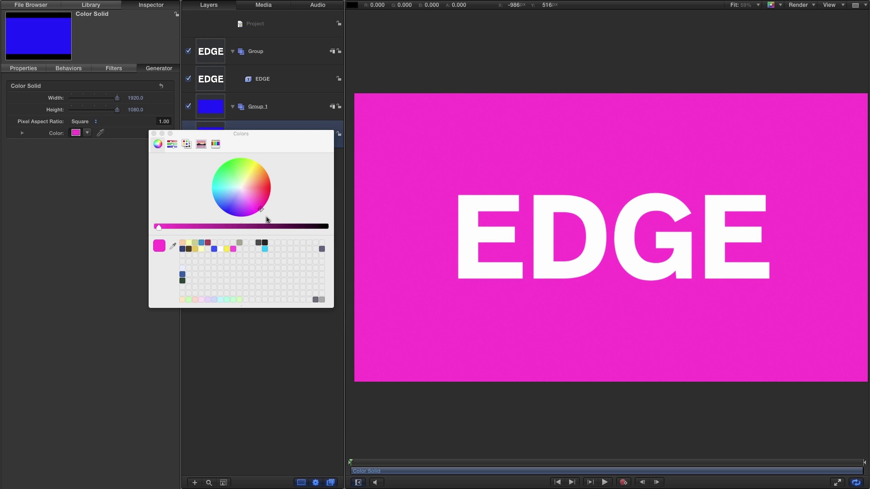
Rename Group 1 to BG and the text group to TEXT
click(154, 133)
double_click(282, 109)
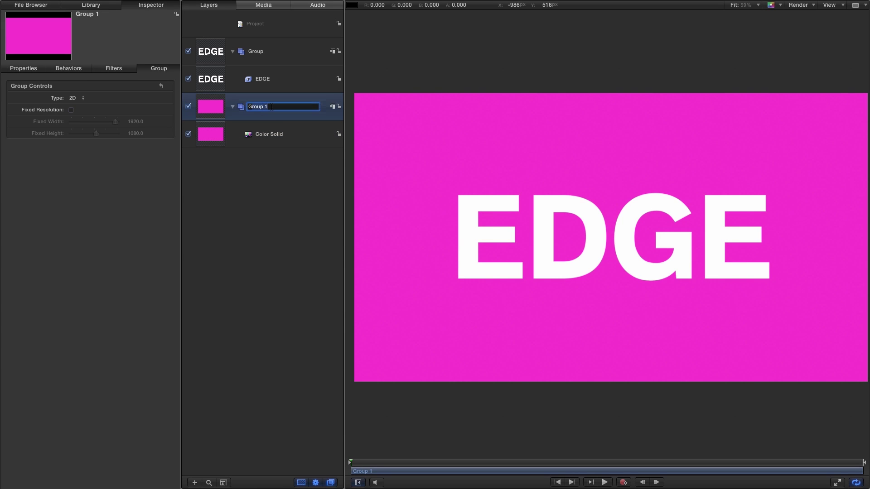
text(BG)
key(Return)
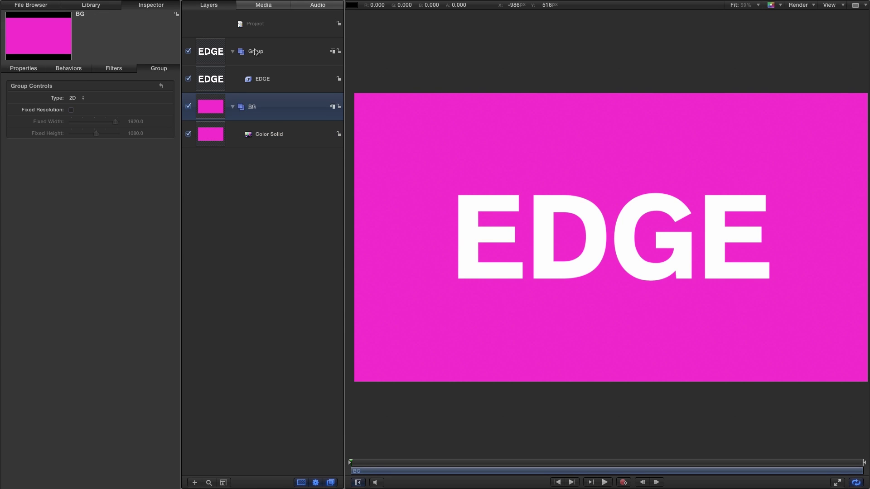
double_click(256, 52)
text(TEXT)
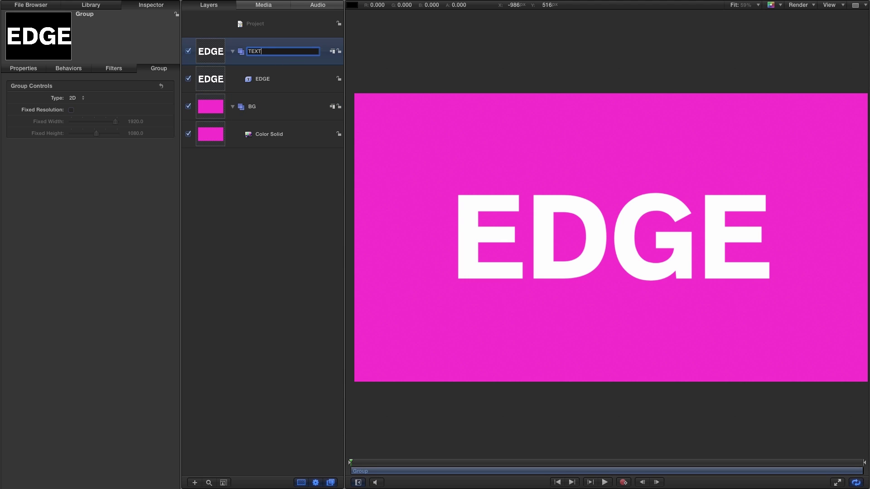
key(Return)
Clone the BG group and move the clone above the TEXT group
click(210, 111)
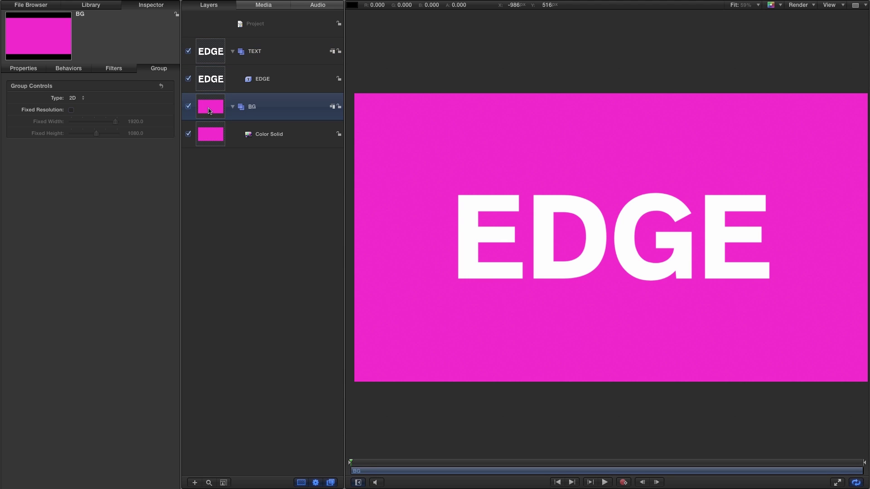
right_click(211, 106)
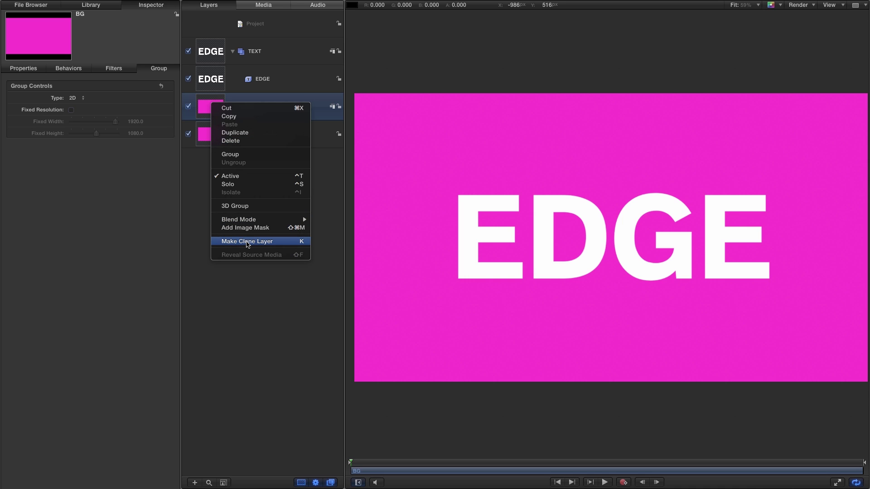
click(247, 242)
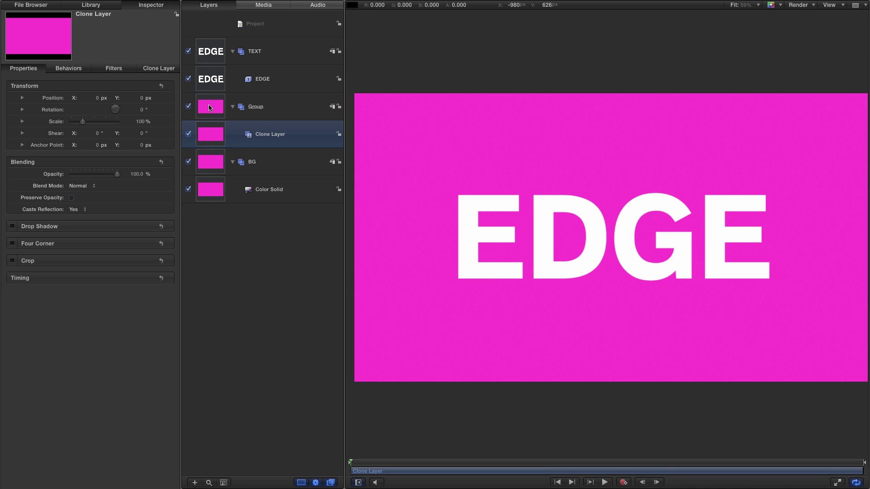
mouse_move(205, 112)
mouse_down()
mouse_move(353, 122)
mouse_move(282, 33)
mouse_move(208, 31)
mouse_up()
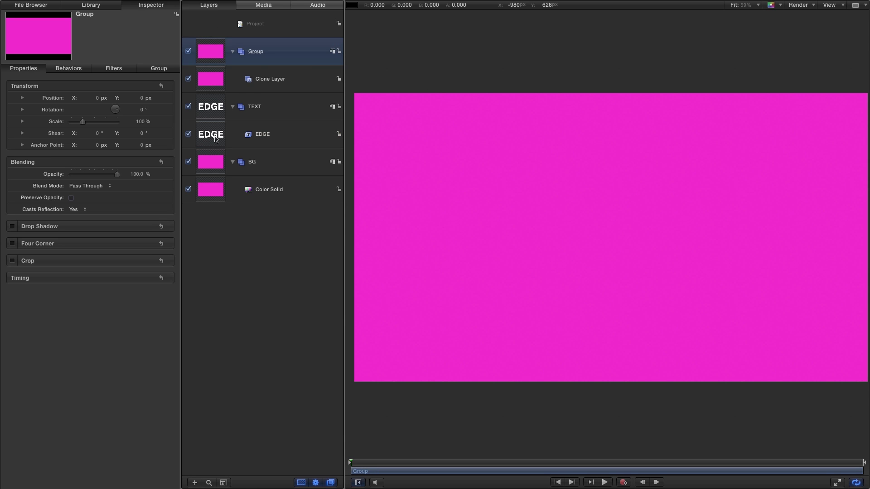
Give the Clone Layer an inverted image mask sourced from the TEXT group
click(209, 79)
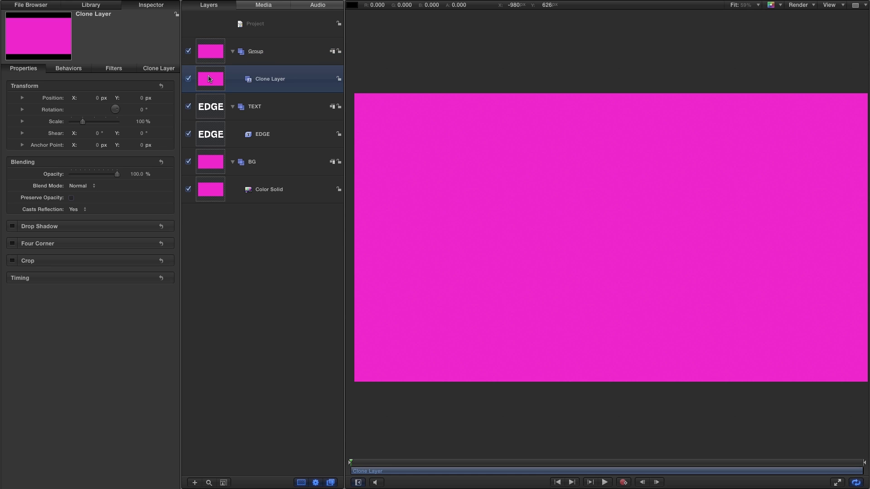
right_click(210, 79)
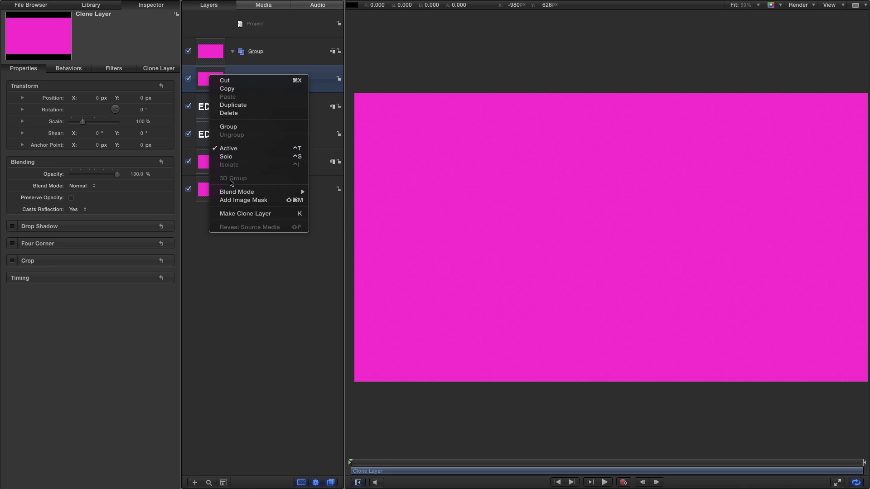
click(241, 200)
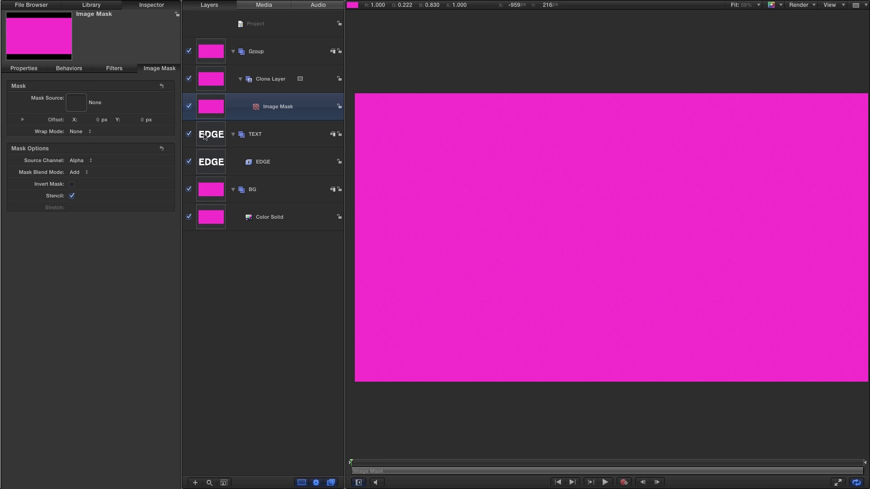
drag(213, 135, 77, 103)
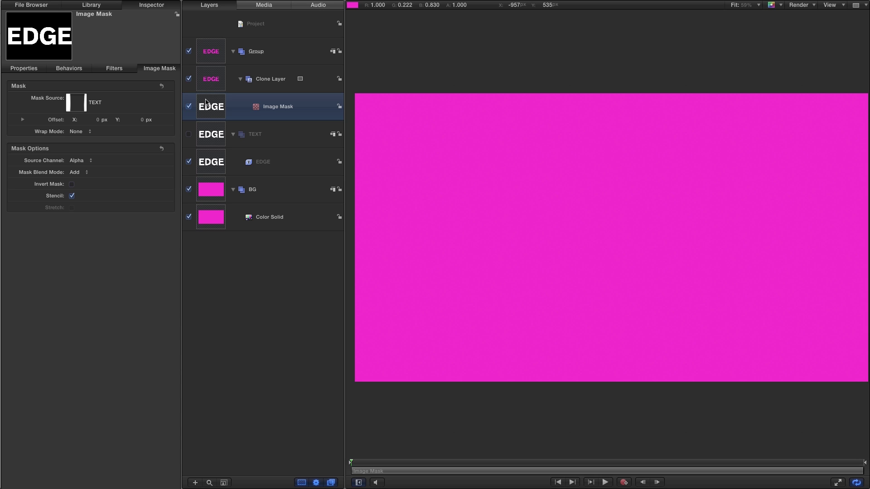
click(71, 184)
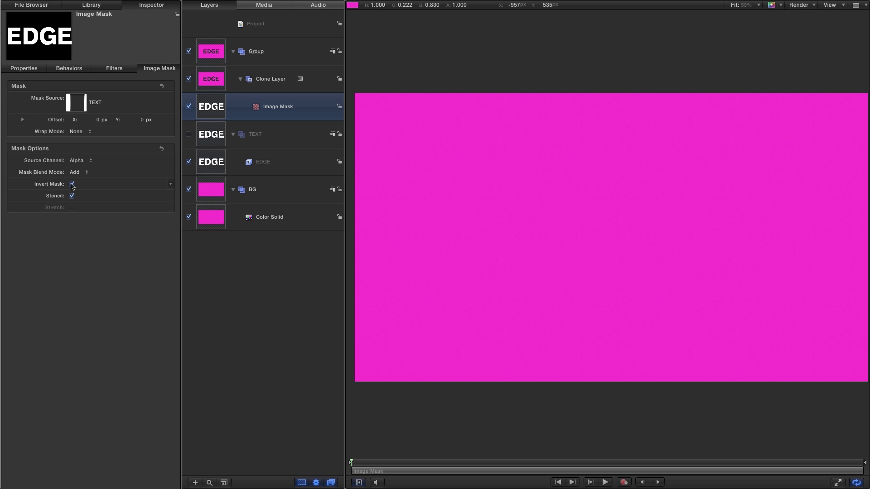
Duplicate the image mask, set the copy to Subtract, and hide the magenta background
right_click(210, 103)
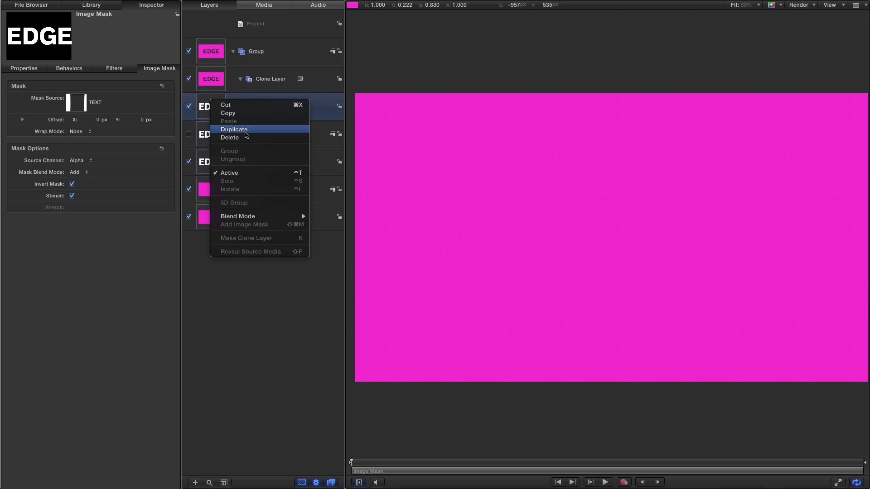
click(244, 130)
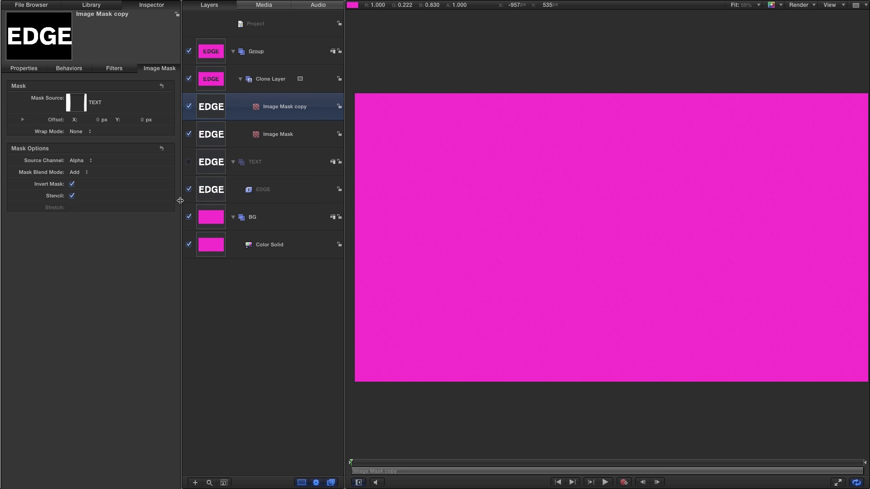
click(78, 173)
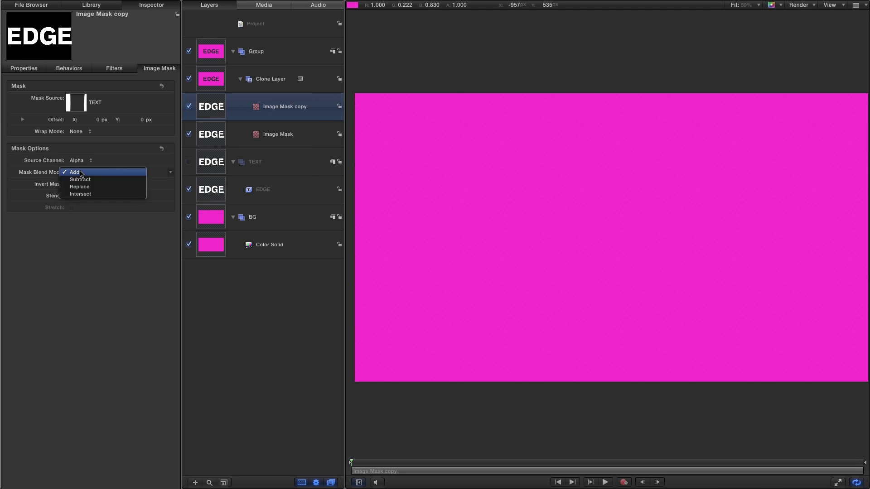
click(80, 180)
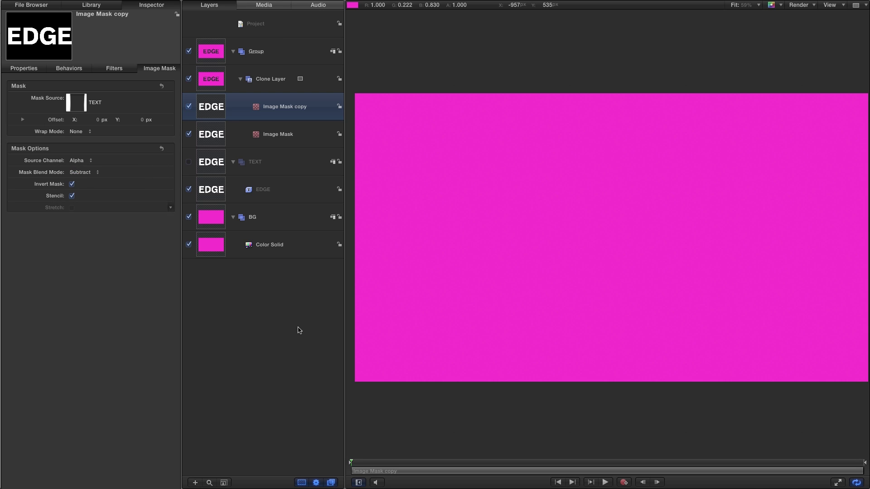
click(189, 217)
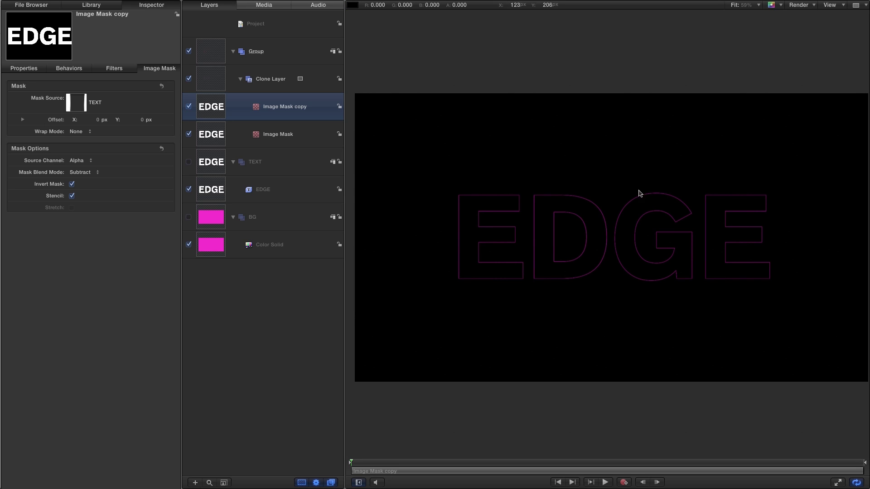
Apply a Gaussian Blur to the Image Mask and raise its amount to 55
click(95, 5)
click(14, 87)
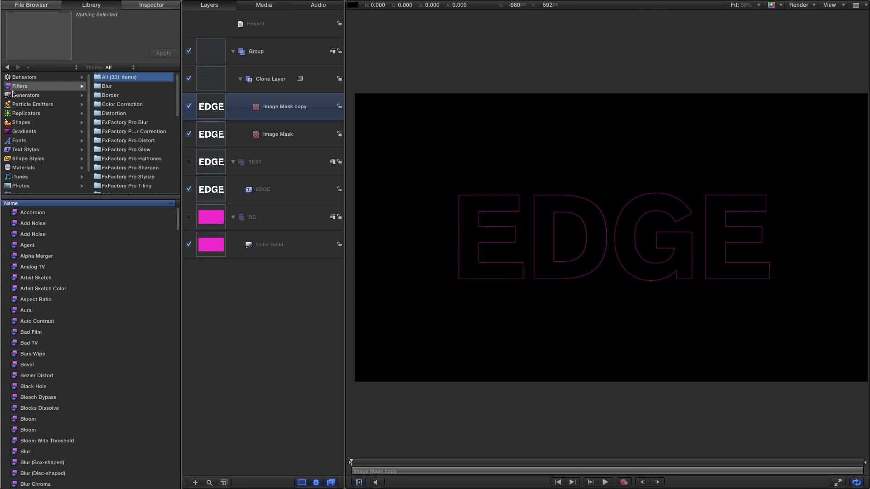
click(105, 86)
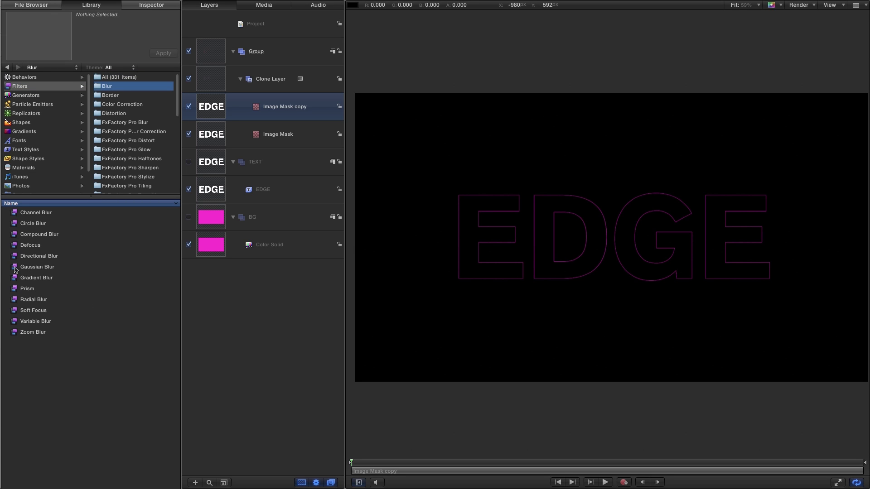
drag(14, 268, 202, 134)
click(156, 6)
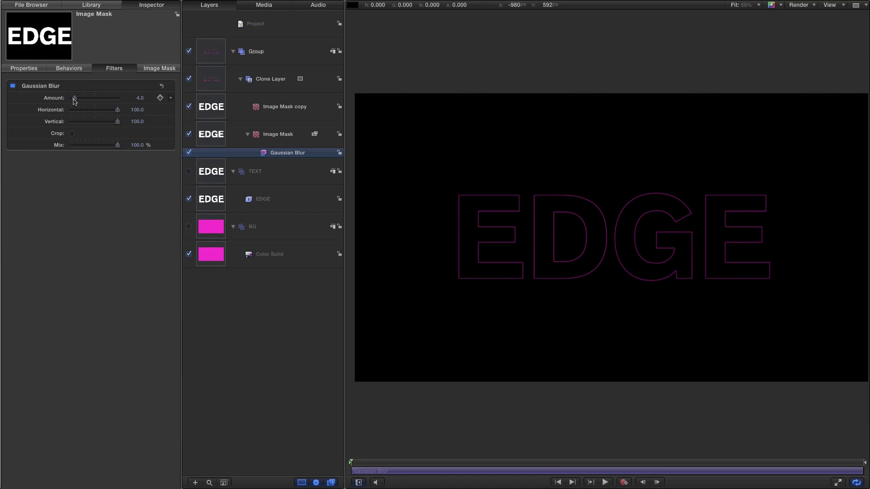
drag(74, 98, 124, 104)
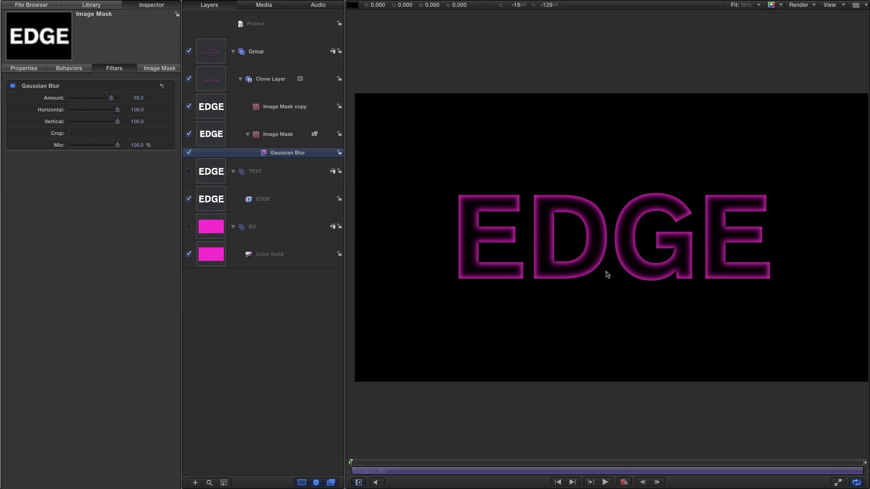
Rename the group Inner, duplicate it, and name the duplicate Outer
double_click(257, 53)
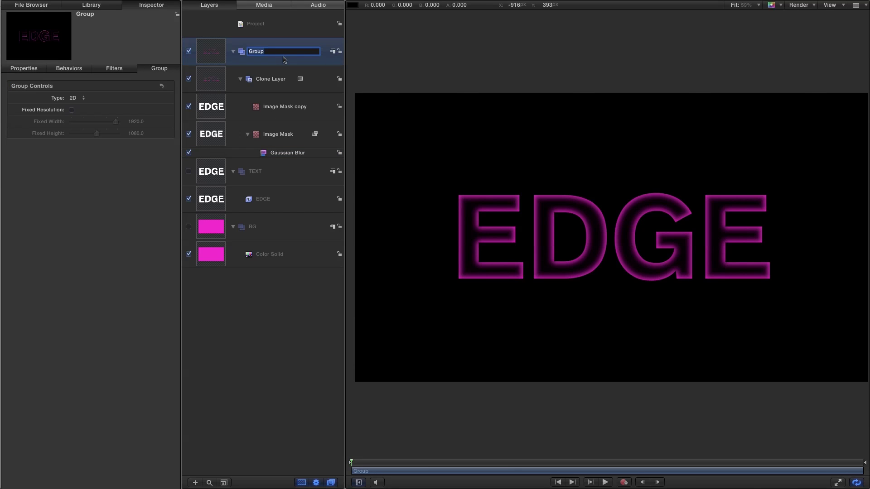
key(BackSpace)
key(Return)
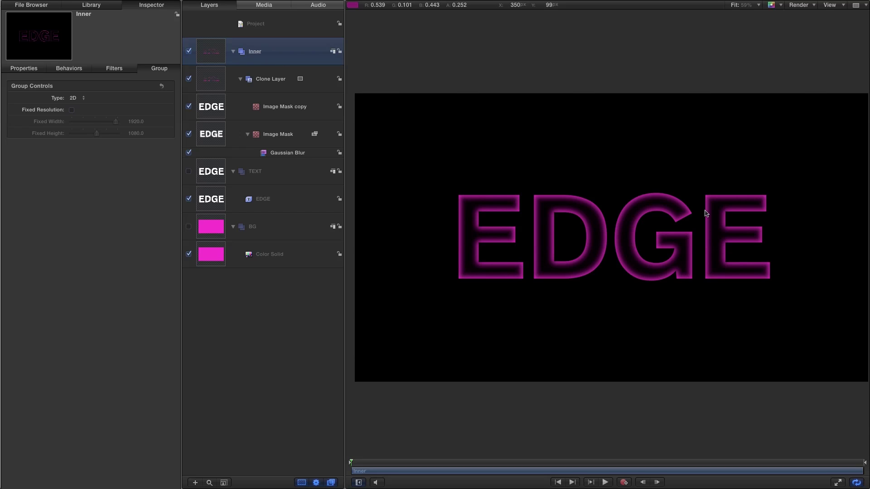
right_click(209, 48)
click(229, 78)
double_click(262, 51)
key(super+a)
text(Out)
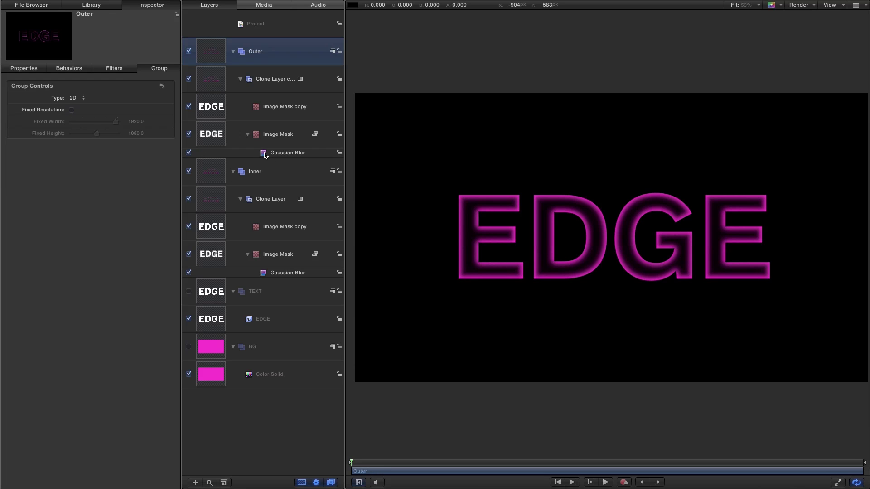
Move Outer's Gaussian Blur onto Image Mask copy; set inner blur 36.2, outer 97
drag(265, 155, 209, 108)
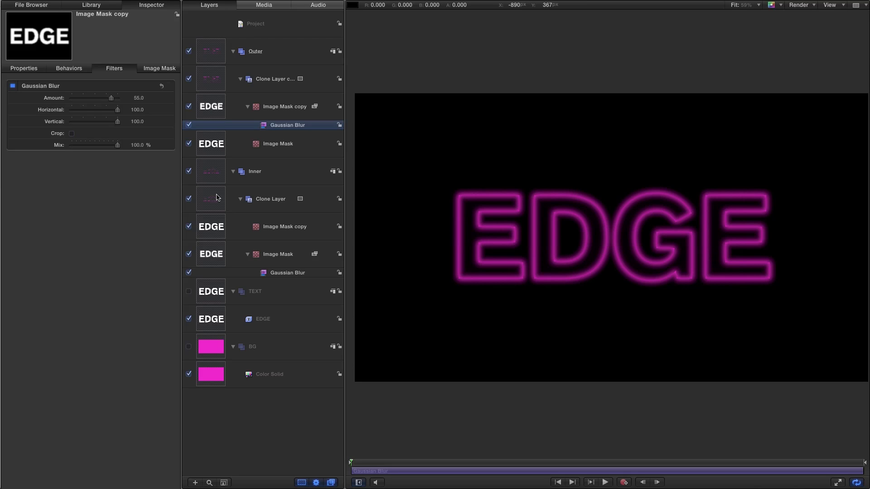
click(189, 172)
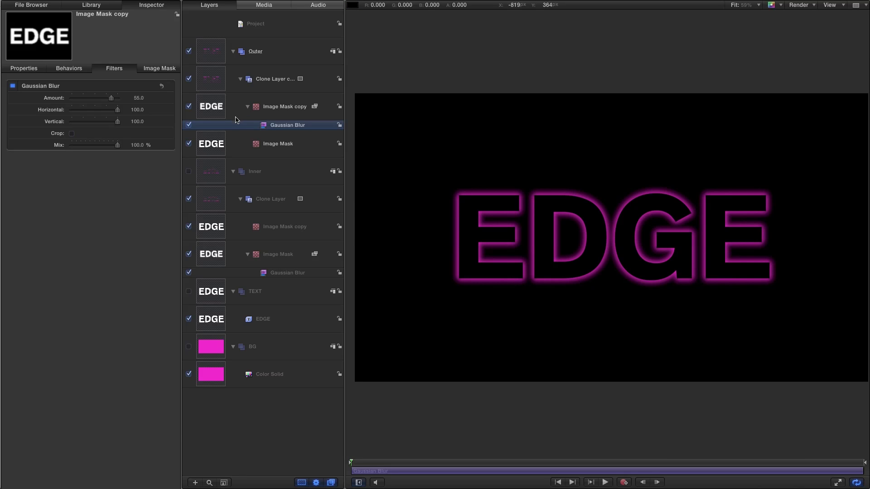
click(189, 172)
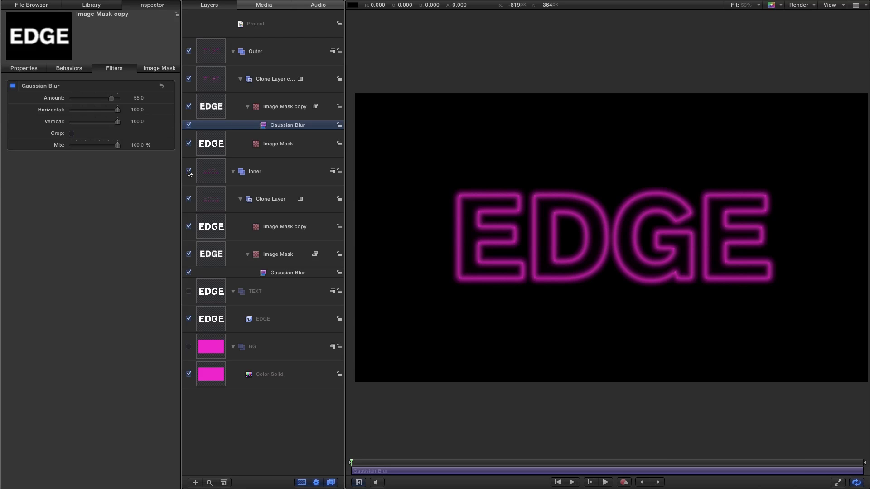
click(276, 273)
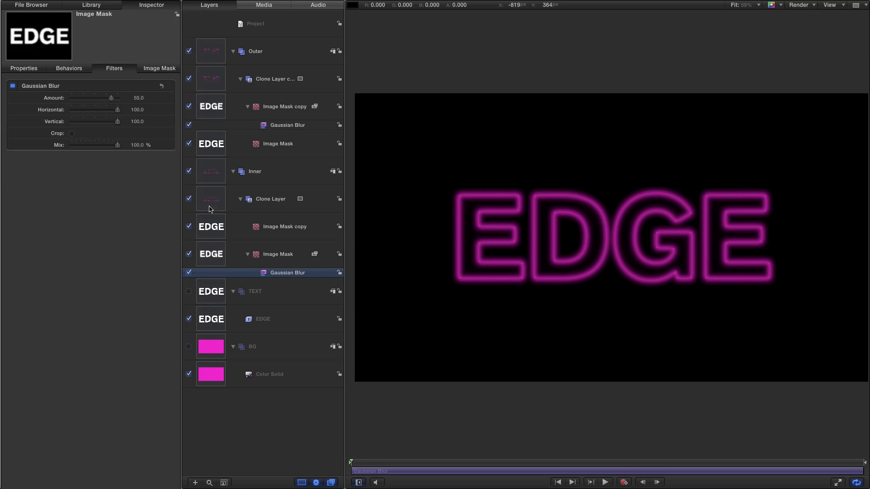
drag(138, 98, 130, 98)
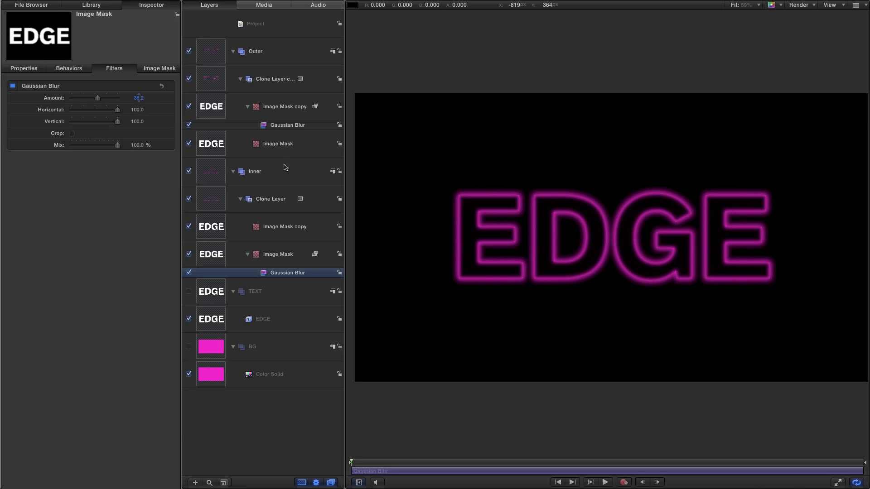
click(290, 127)
drag(136, 98, 138, 97)
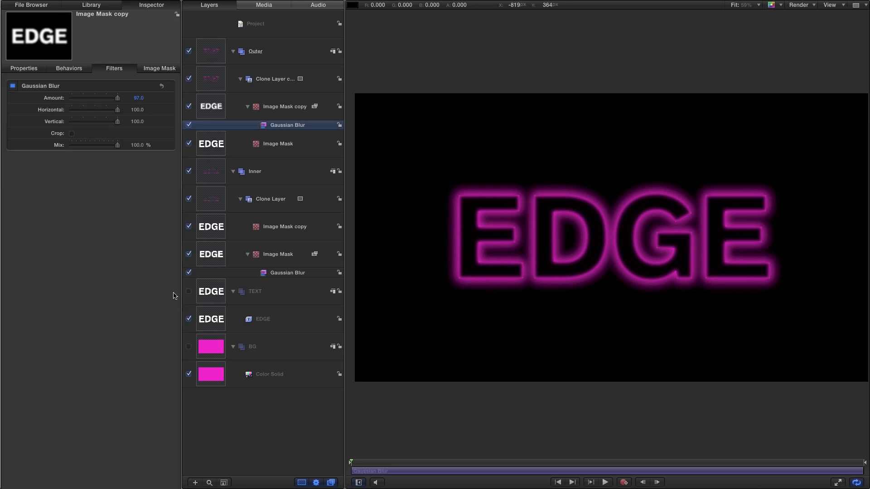
Show the TEXT group again and make the EDGE text face black
click(189, 292)
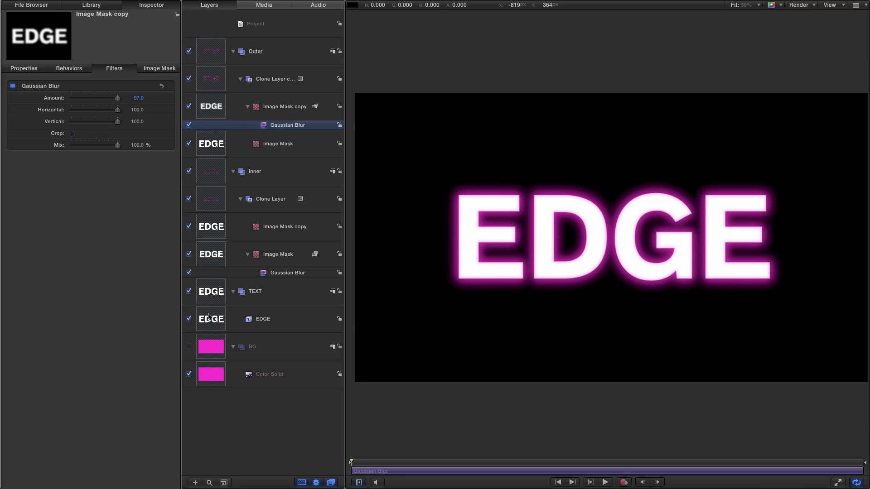
click(211, 320)
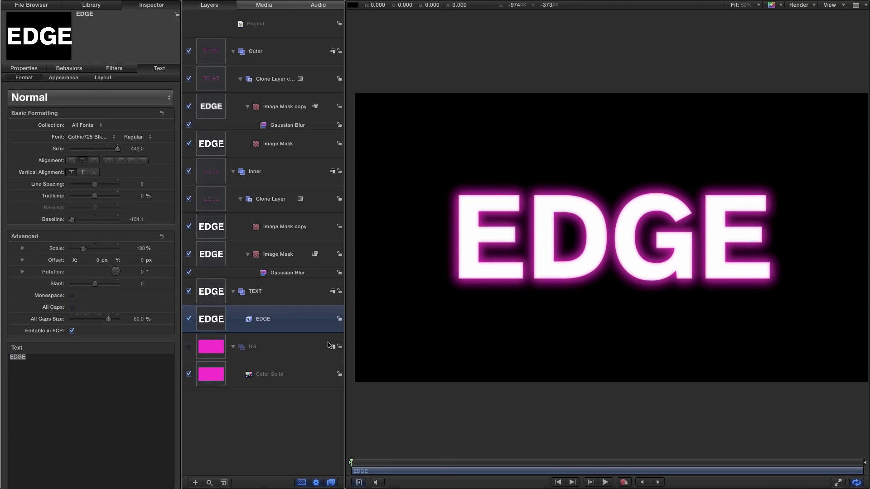
click(64, 79)
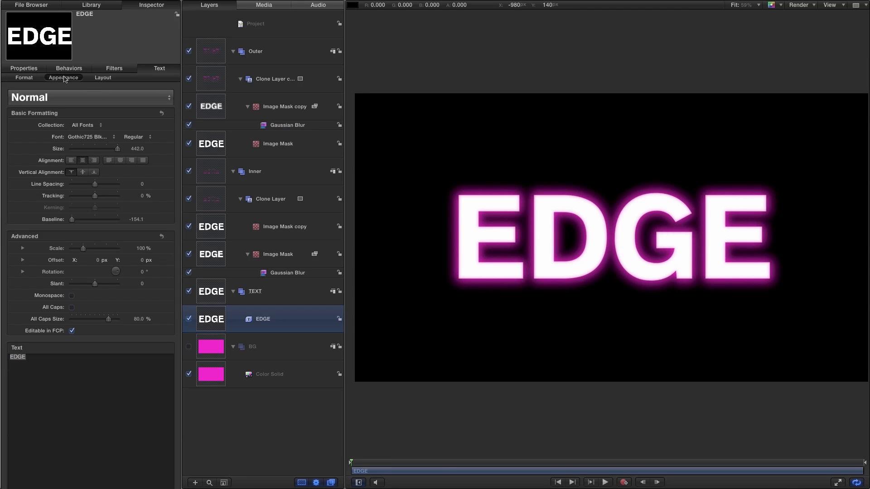
click(76, 241)
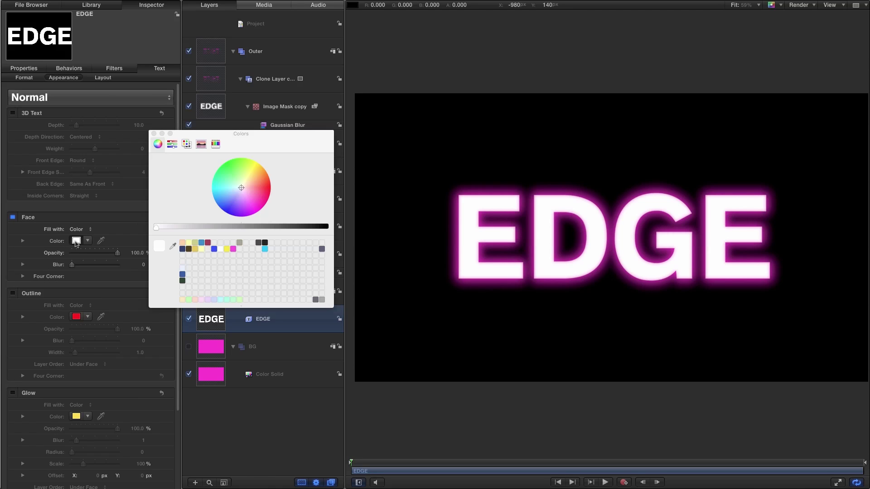
click(326, 226)
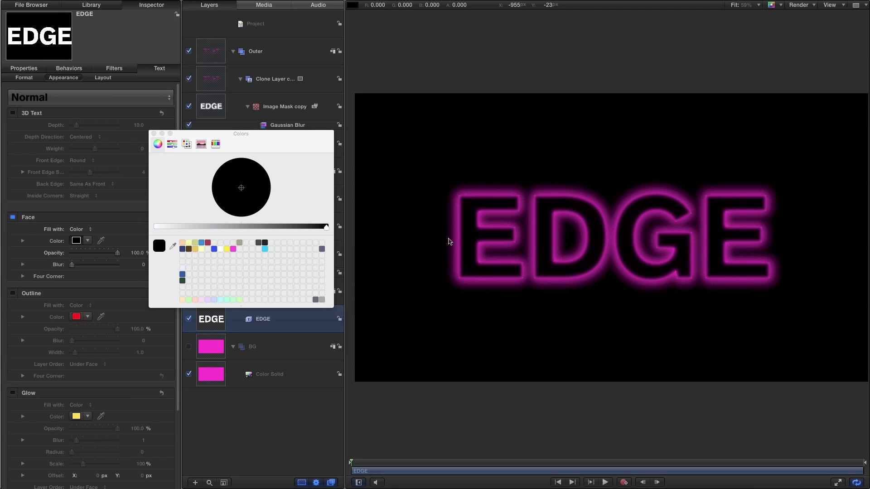
click(154, 134)
Give the EDGE text a white outline at 40.8% opacity
click(13, 293)
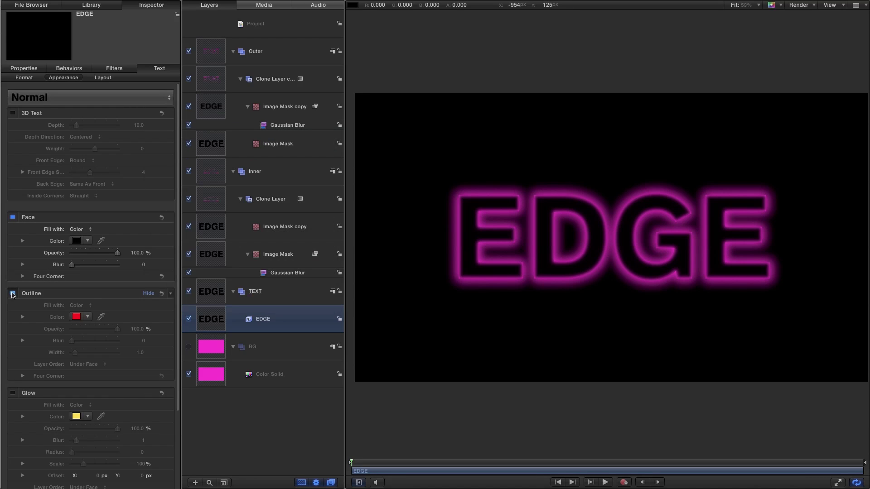
click(76, 316)
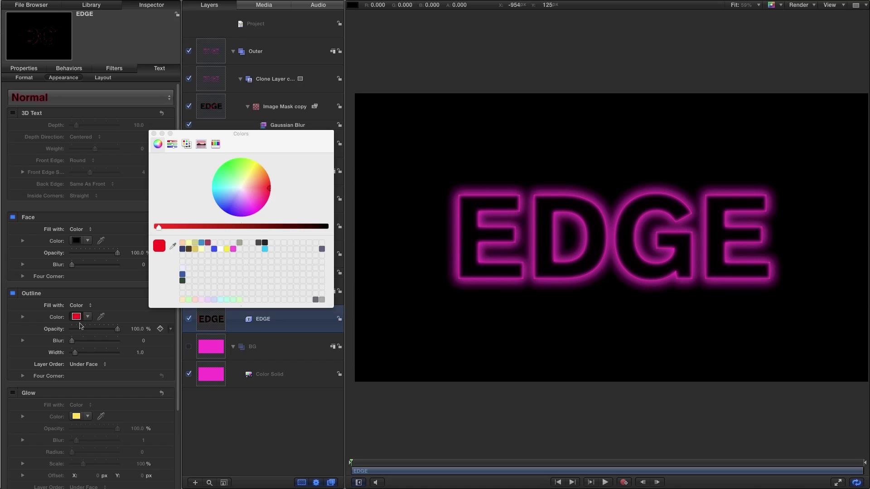
click(220, 249)
click(154, 133)
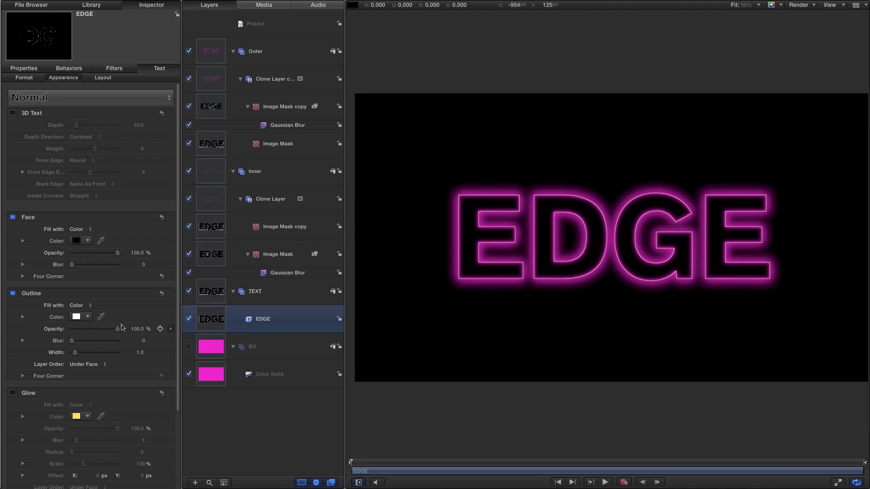
drag(121, 329, 91, 330)
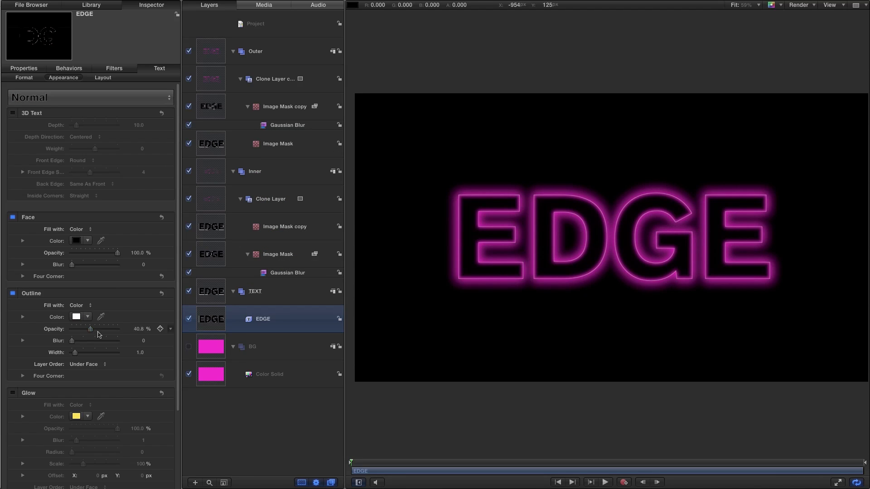
click(13, 294)
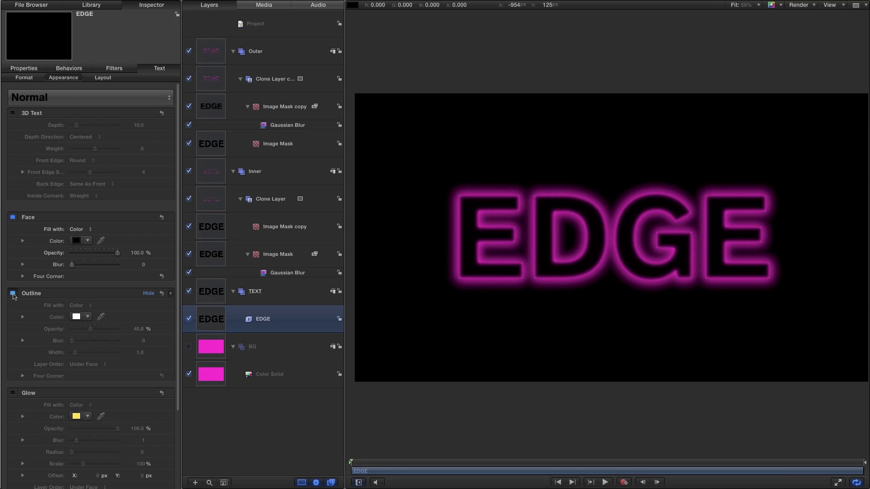
click(13, 293)
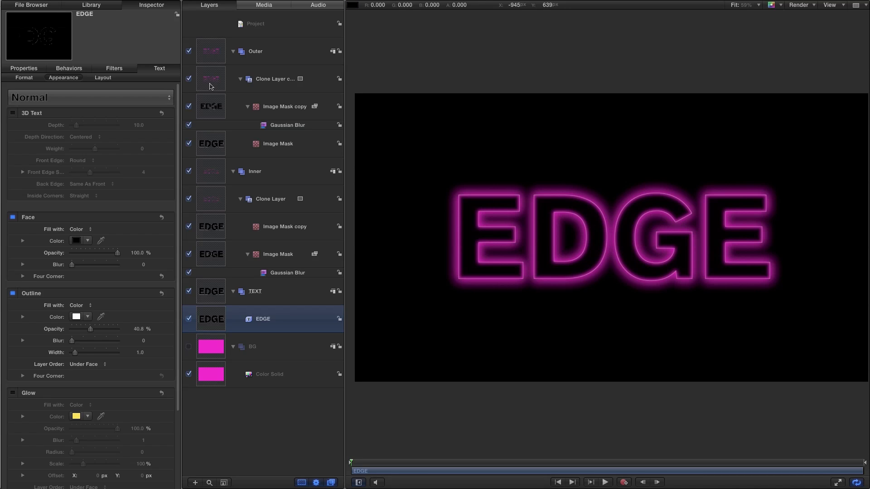
Duplicate the Outer group and set the copy's blend mode to Add
click(210, 51)
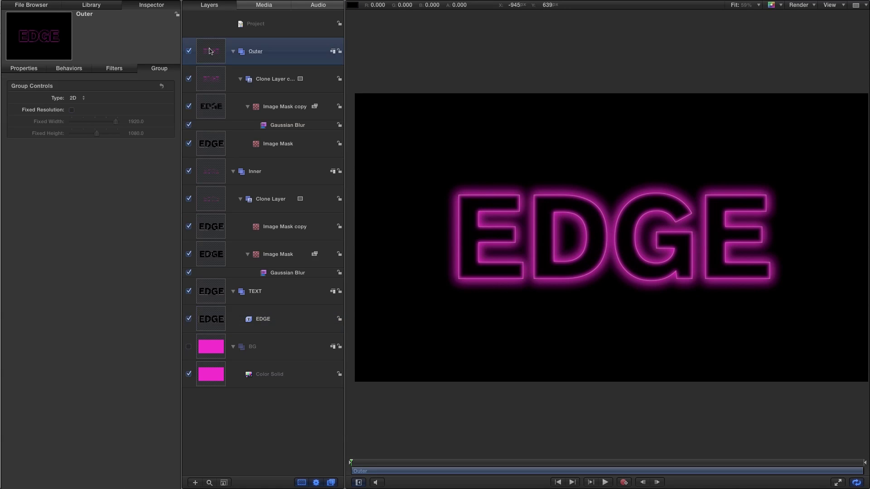
click(233, 51)
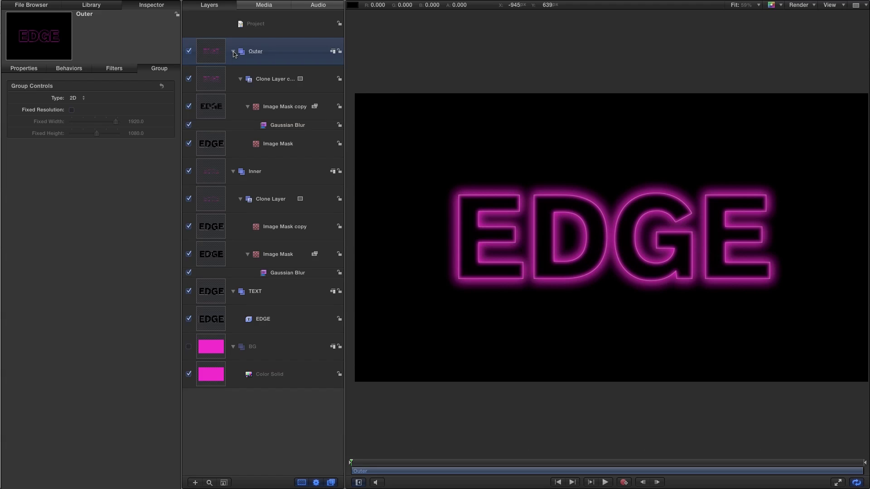
right_click(204, 50)
click(226, 76)
click(25, 68)
click(88, 186)
click(74, 253)
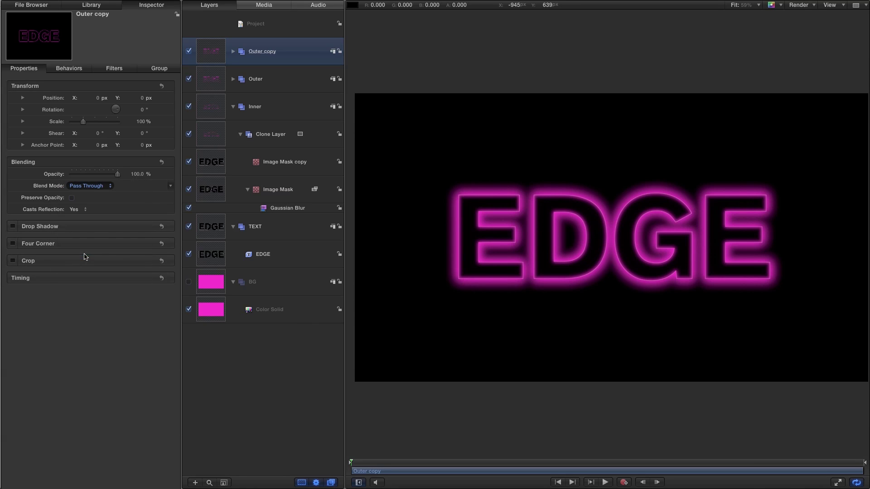
click(190, 53)
click(189, 54)
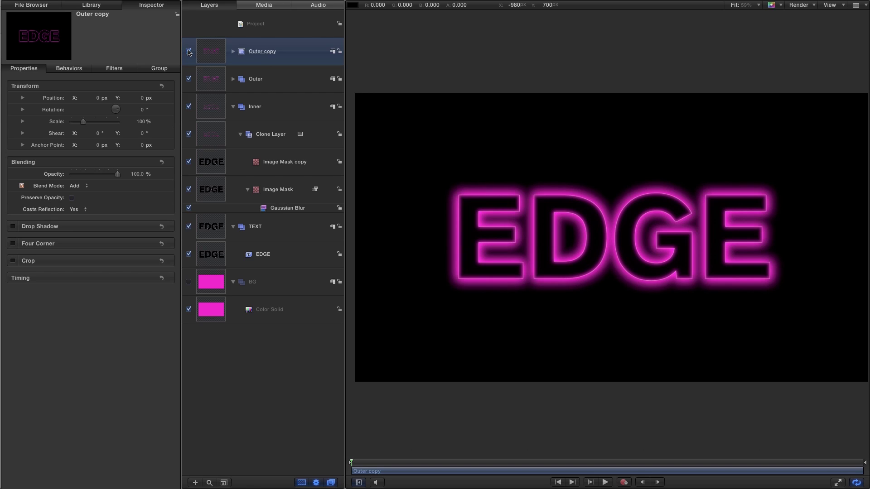
Raise the Gaussian Blur on Outer copy's Image Mask copy to 142
click(232, 53)
click(240, 79)
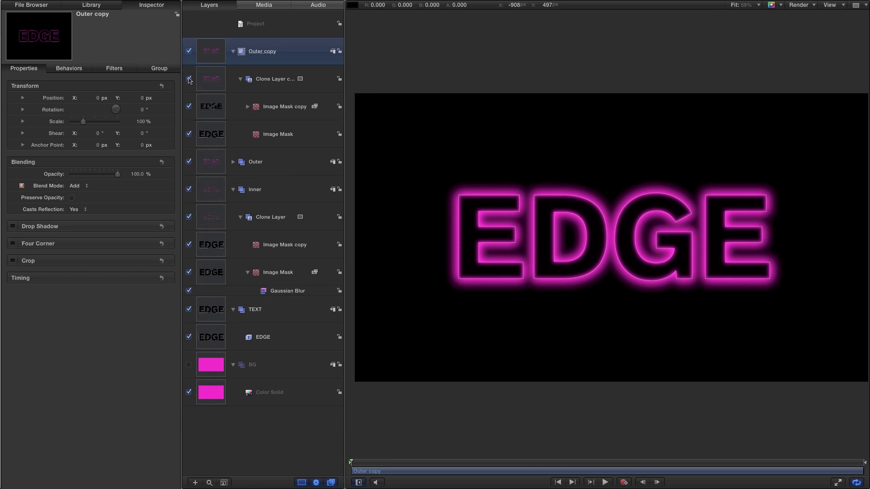
click(247, 107)
click(280, 126)
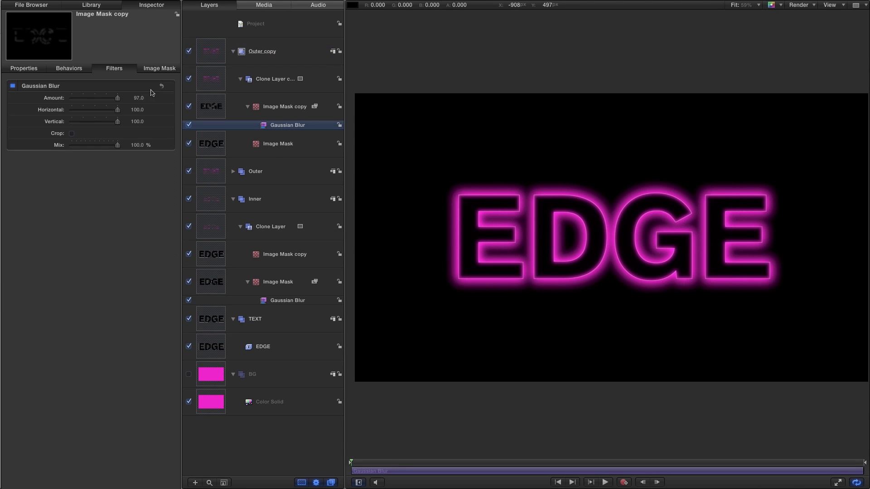
drag(138, 96, 138, 96)
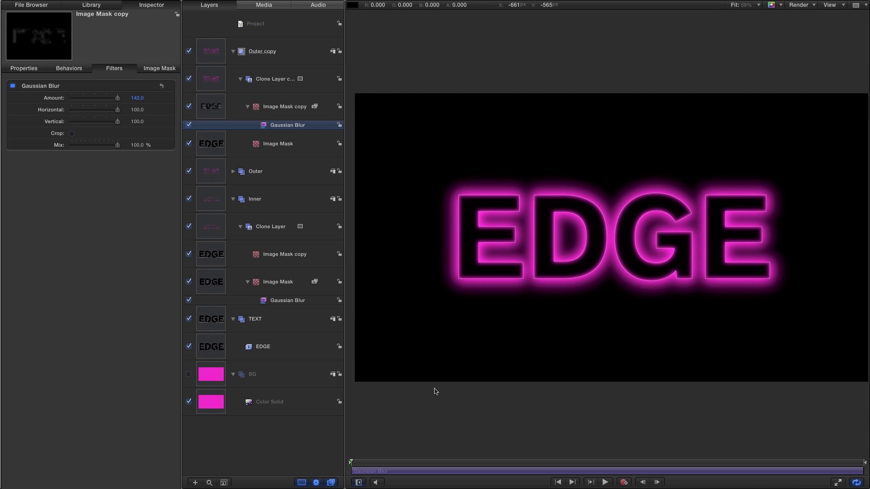
Add a Randomize behaviour to Color Solid opacity: amount 40.22%, Subtract mode, noisiness 0.82
click(203, 408)
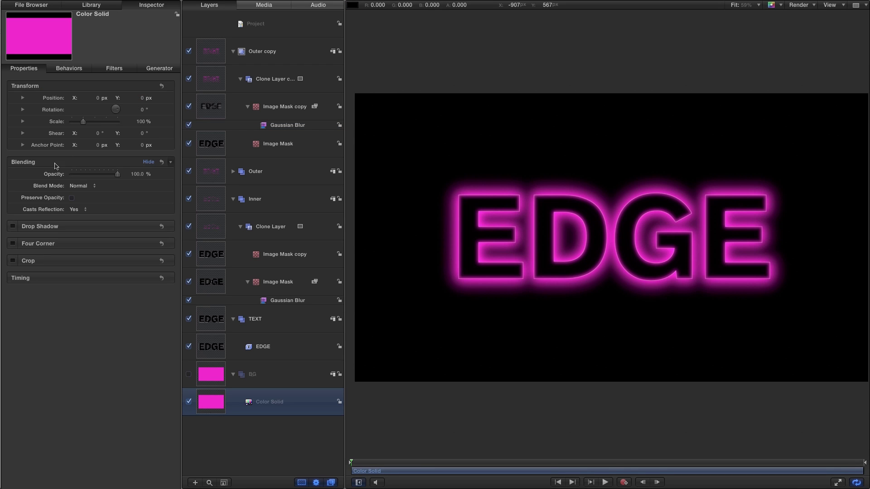
click(48, 178)
right_click(48, 176)
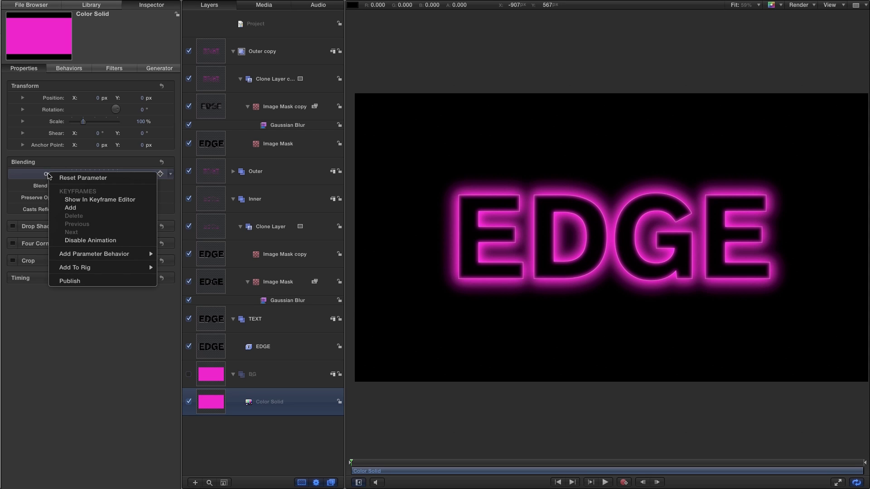
mouse_move(73, 255)
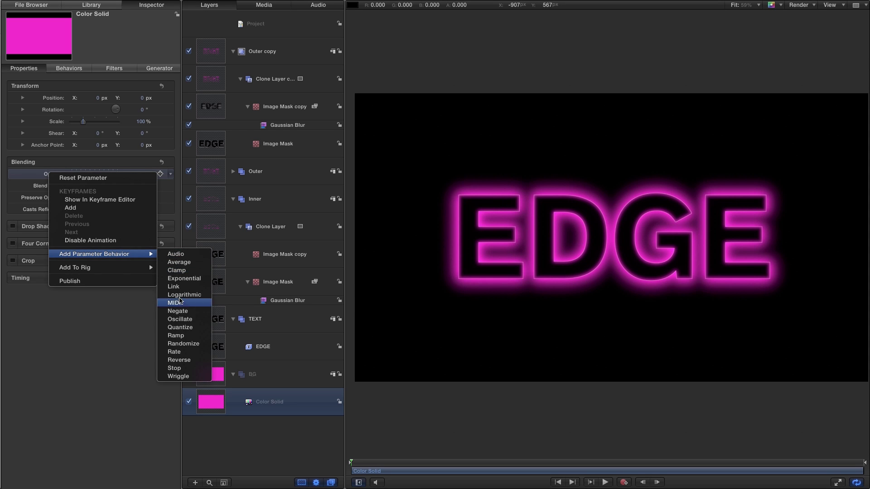
click(186, 345)
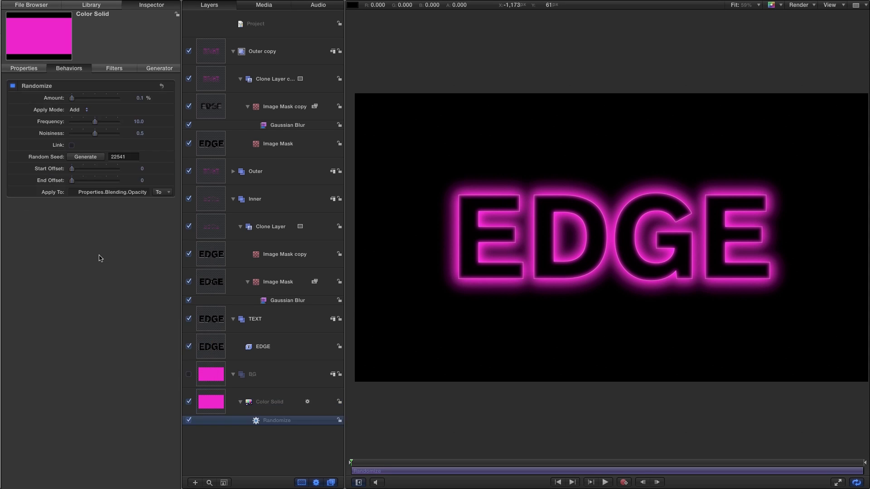
drag(71, 100, 92, 100)
click(75, 110)
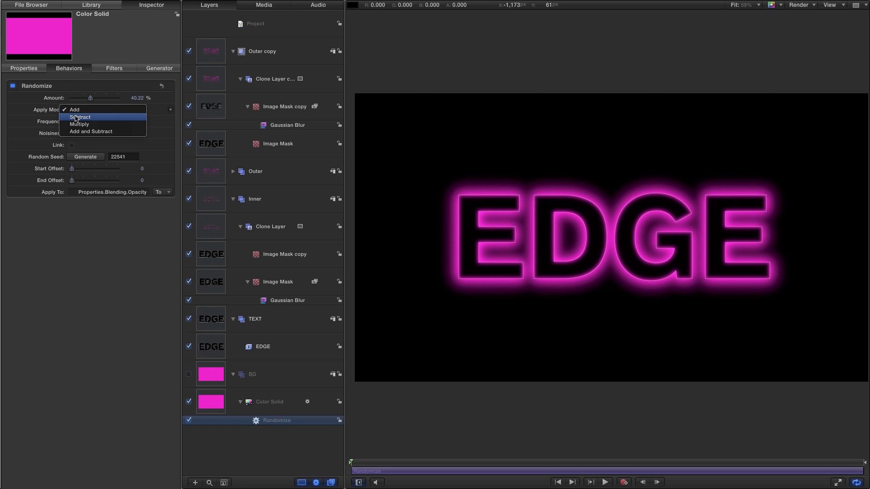
click(78, 117)
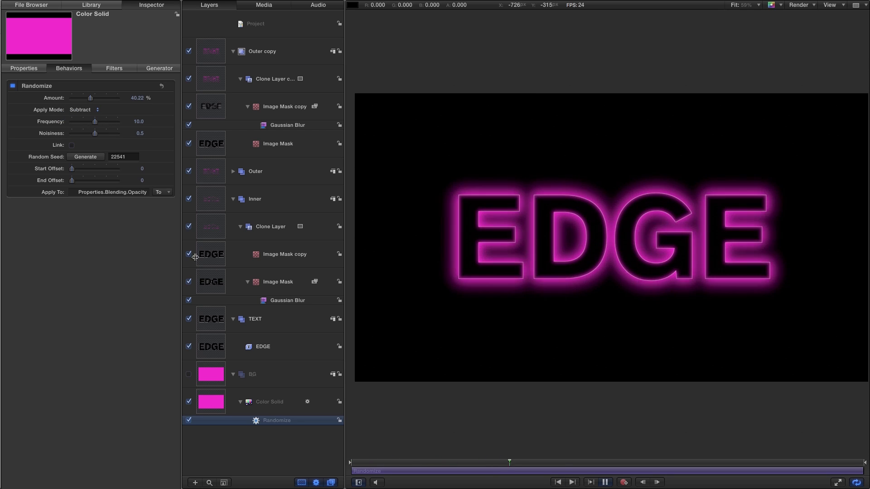
mouse_move(96, 133)
mouse_down()
mouse_move(119, 135)
mouse_move(110, 134)
mouse_up()
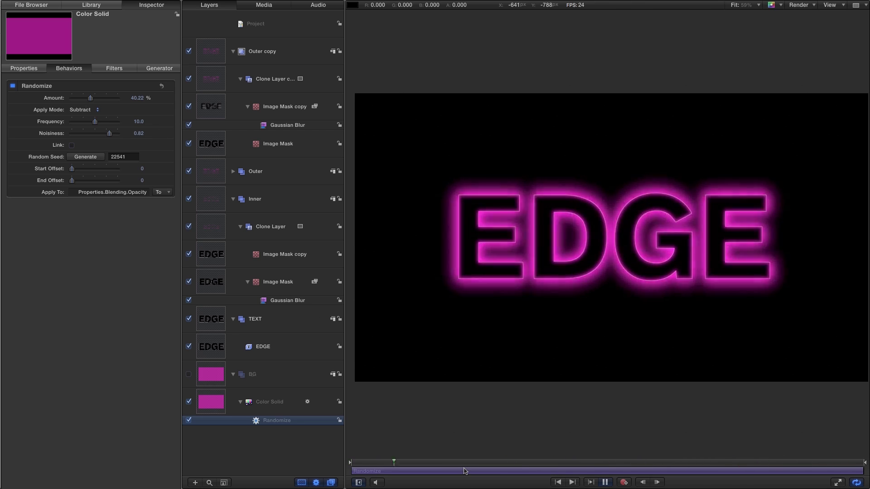
click(606, 483)
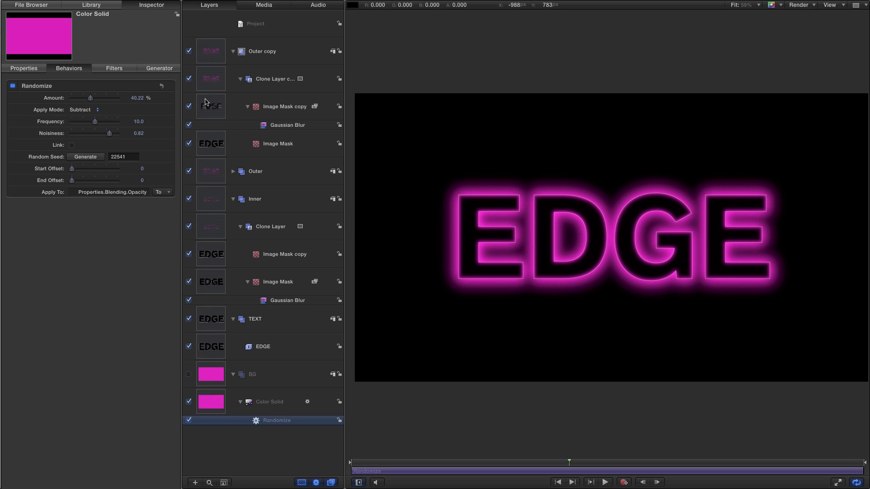
Delete the Outer copy group and collapse the Inner, TEXT and BG groups
click(233, 52)
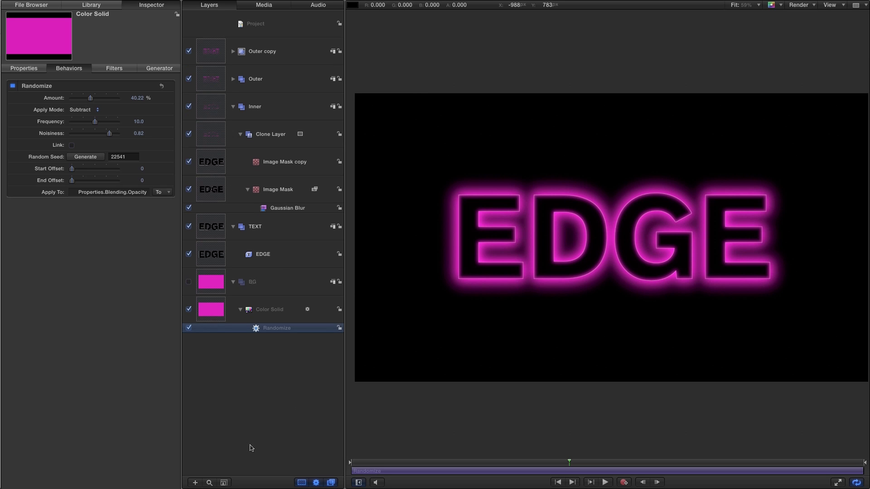
click(206, 51)
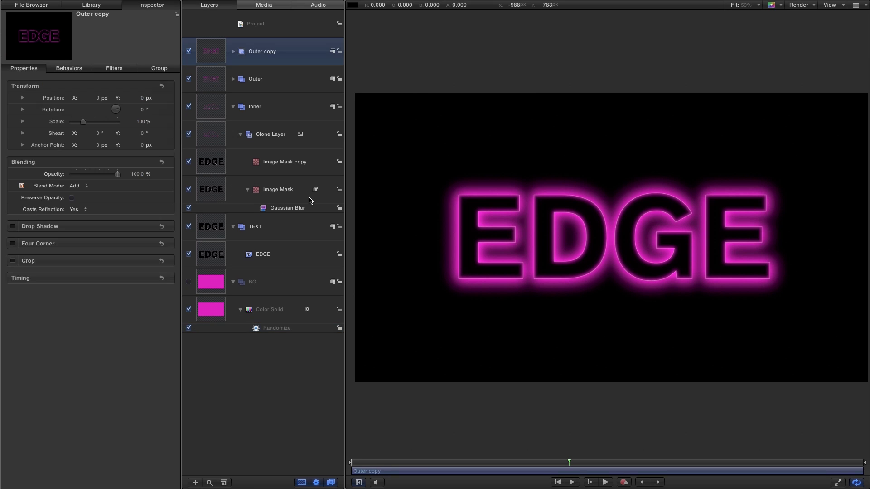
key(Delete)
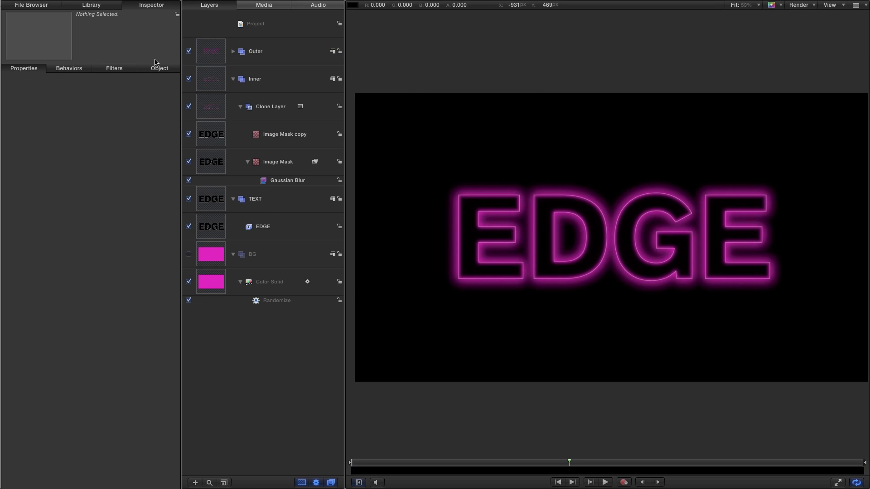
click(233, 79)
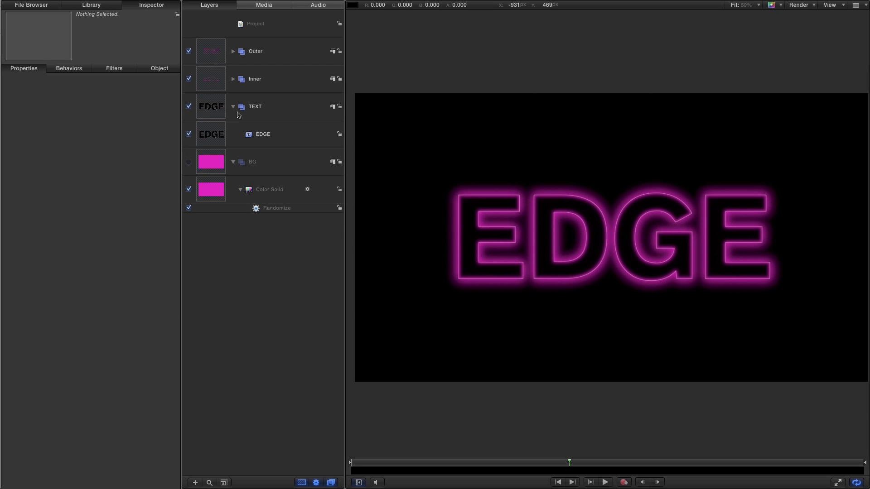
click(233, 106)
click(233, 135)
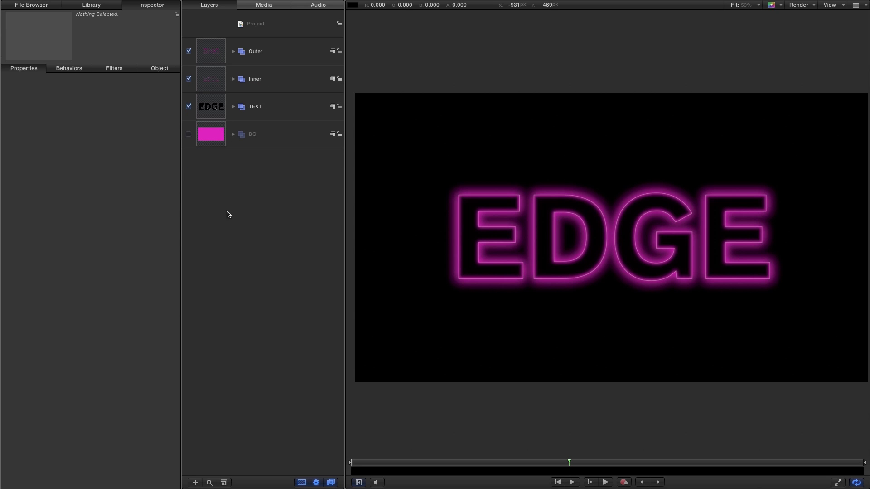
Group Outer, Inner, TEXT and BG into a new group named Edge Effects
click(205, 61)
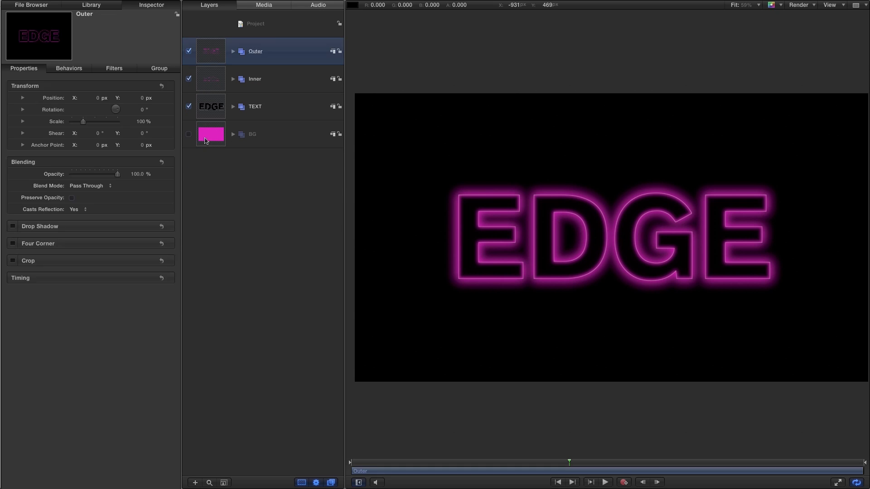
shift+click(208, 142)
right_click(237, 50)
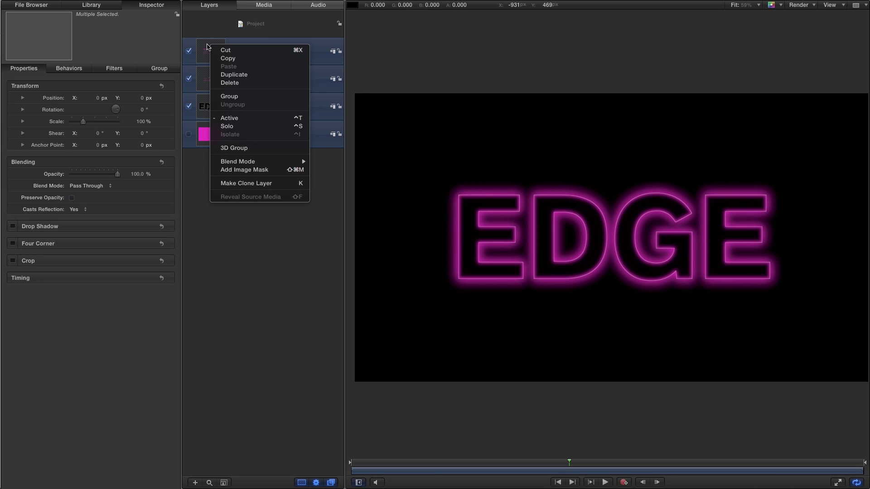
click(235, 96)
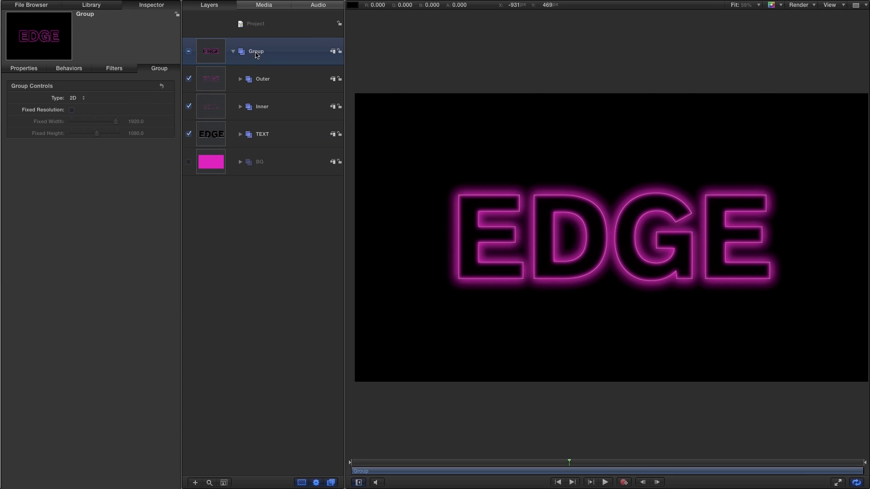
double_click(254, 54)
text(Edge Effects)
key(Return)
Save the Edge Effects group into the Library's Favorites
click(91, 5)
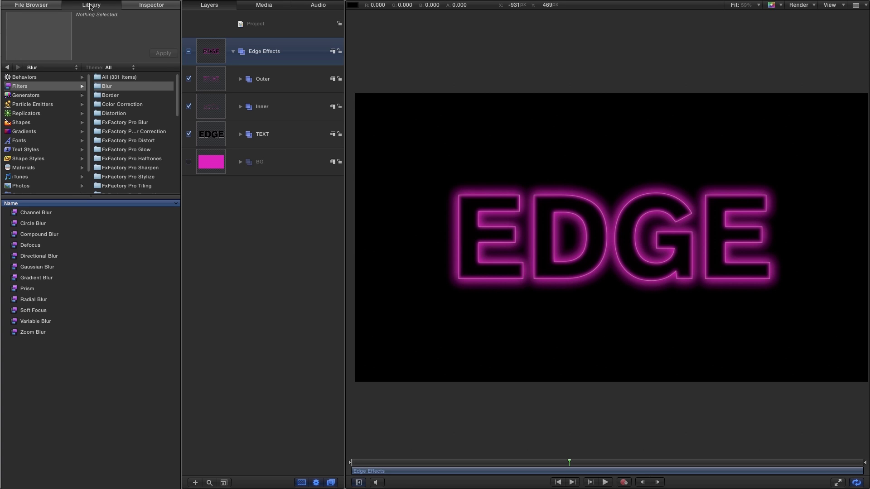
scroll(87, 154, down, 2)
click(28, 180)
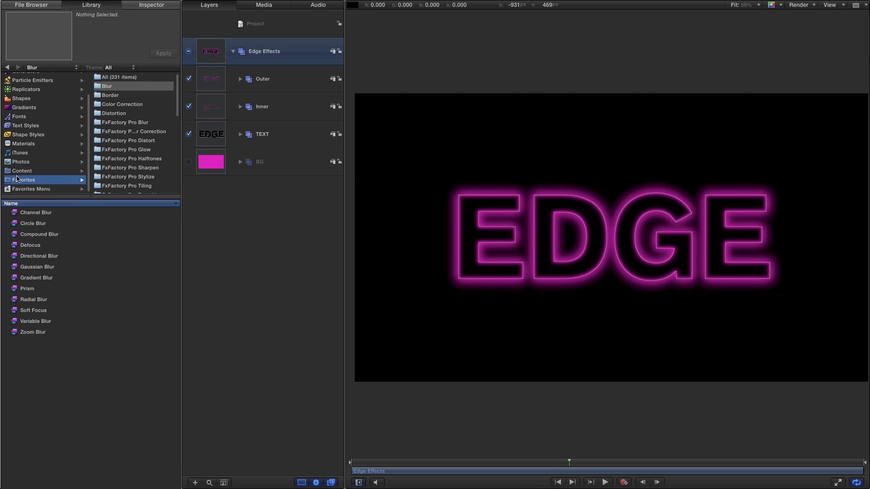
drag(200, 47, 52, 260)
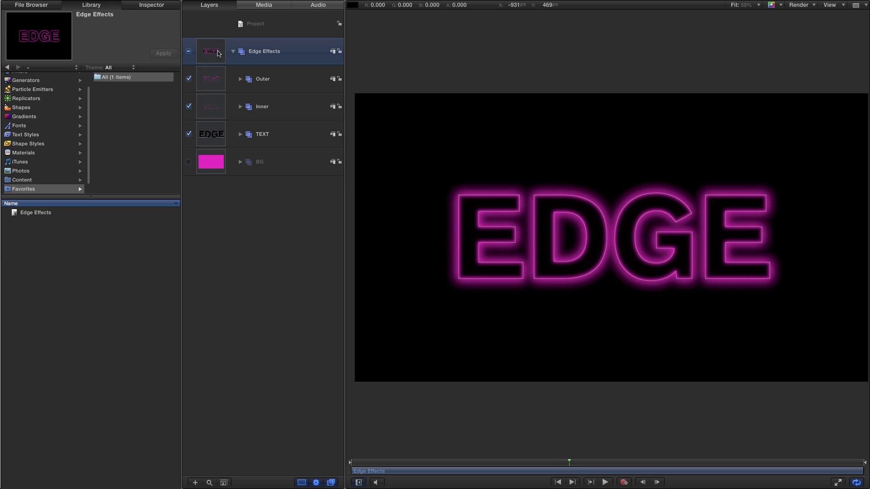
Delete the Edge Effects group, restore it from the saved Favorites item, and scrub to a later frame
key(Delete)
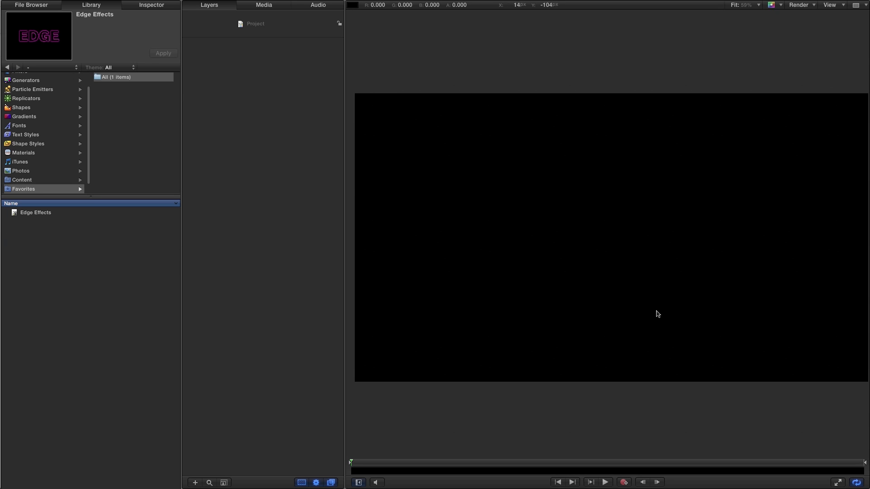
click(14, 217)
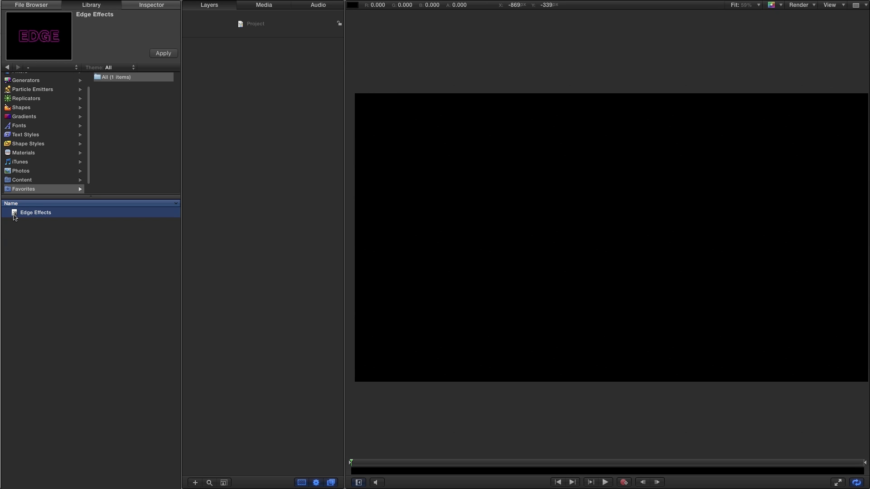
drag(14, 215, 251, 40)
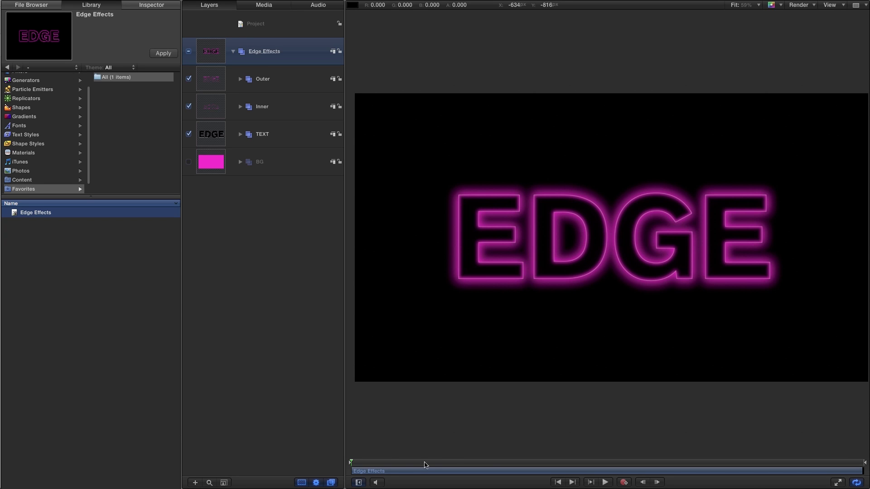
drag(416, 463, 590, 464)
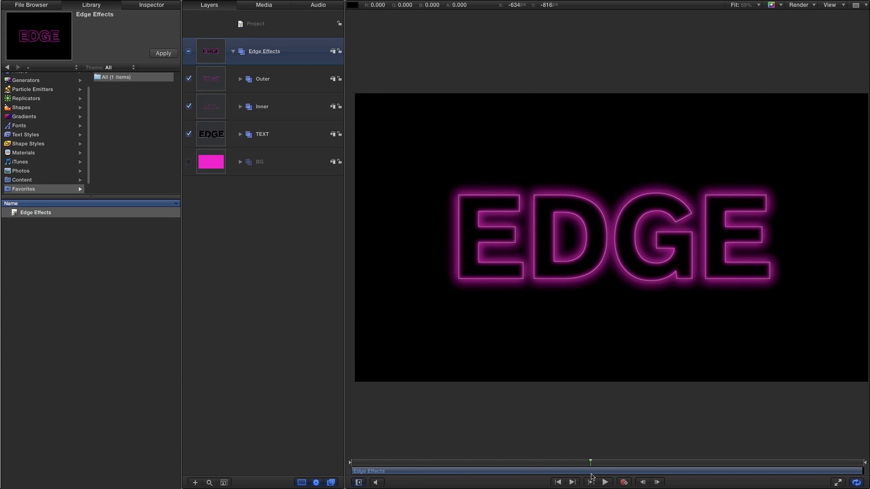
Retype the EDGE text layer's content as NEON in the Format settings, then collapse the TEXT group
click(240, 135)
click(206, 165)
click(161, 4)
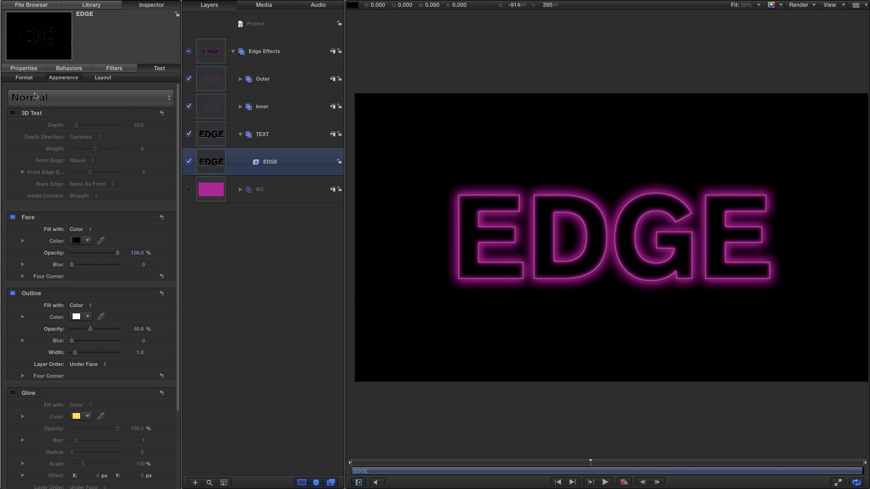
click(24, 78)
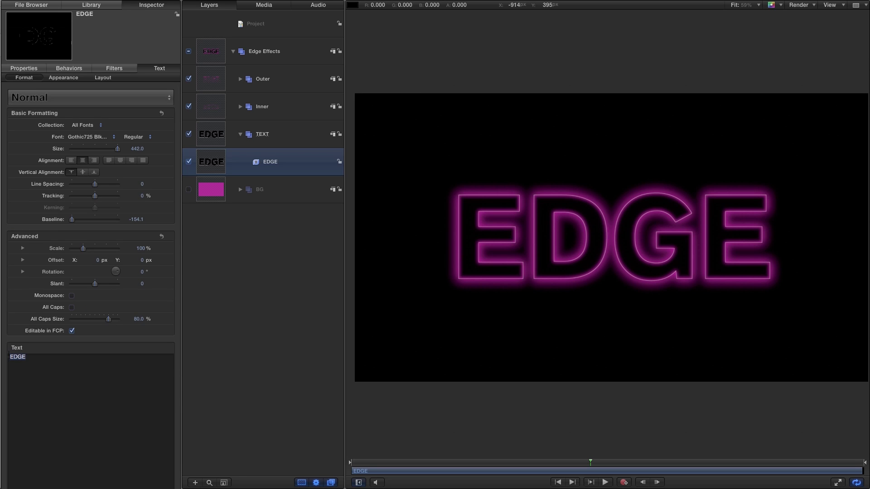
key(BackSpace)
text(NEON)
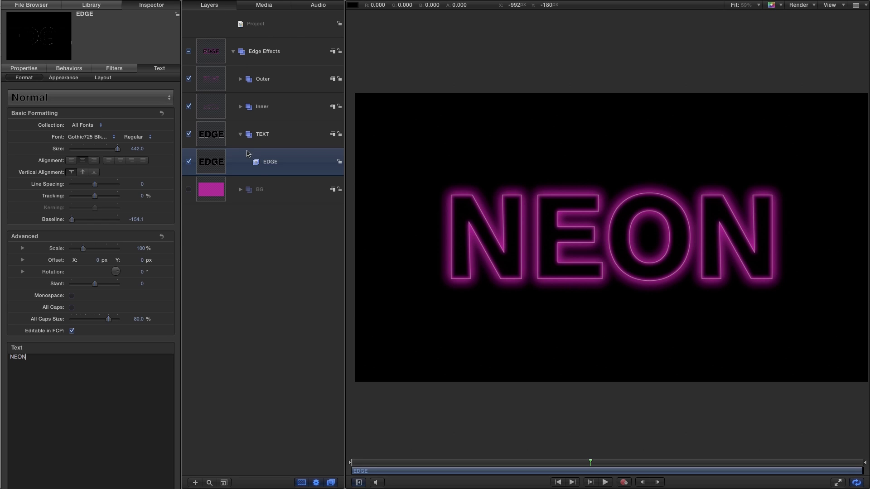
click(240, 134)
Collapse the TEXT and Edge Effects groups, jump to the timeline end and step back frames
click(241, 215)
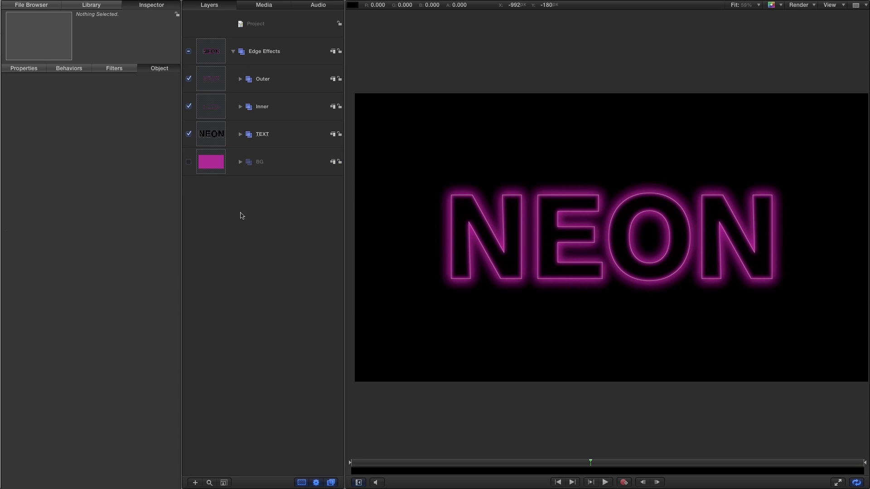
click(233, 52)
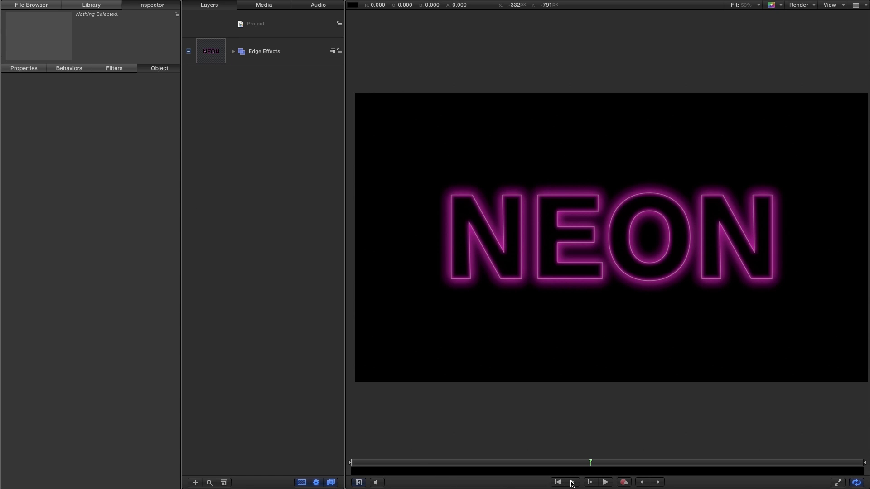
click(573, 484)
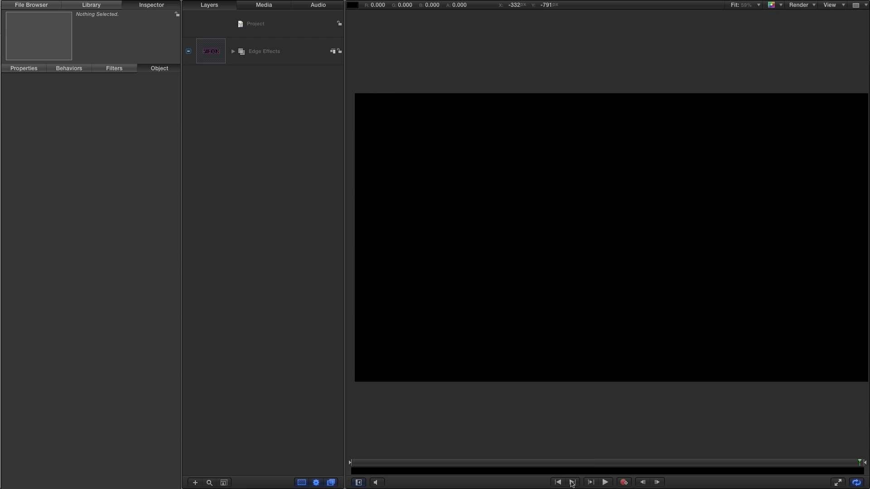
click(643, 484)
click(643, 484)
Scrub the playhead around the clip's end to preview NEON, selecting the Edge Effects group
drag(818, 471, 863, 472)
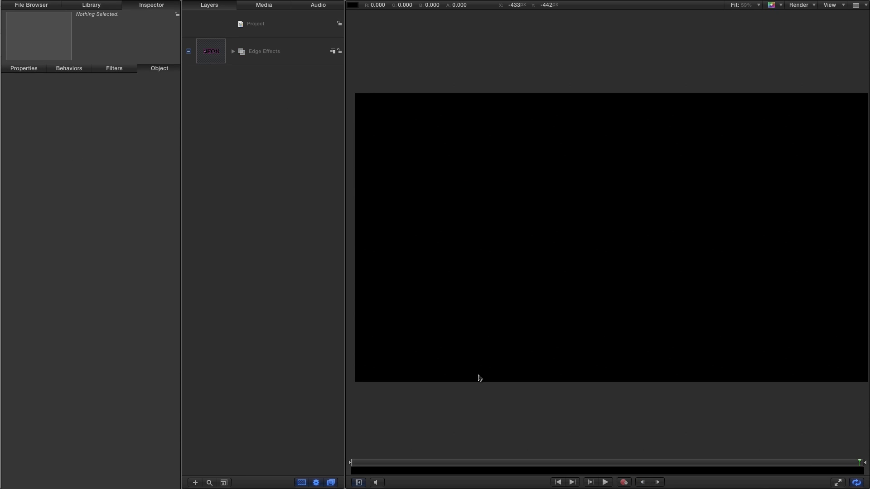
drag(864, 467, 856, 479)
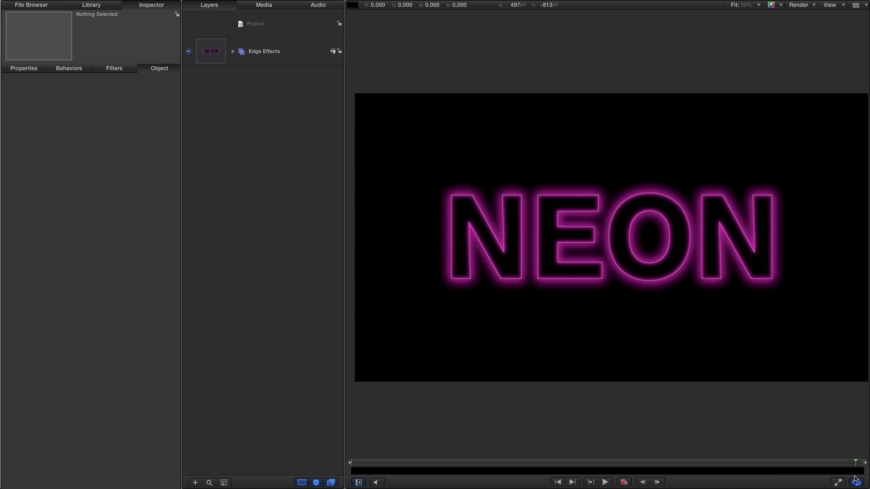
click(817, 463)
click(210, 53)
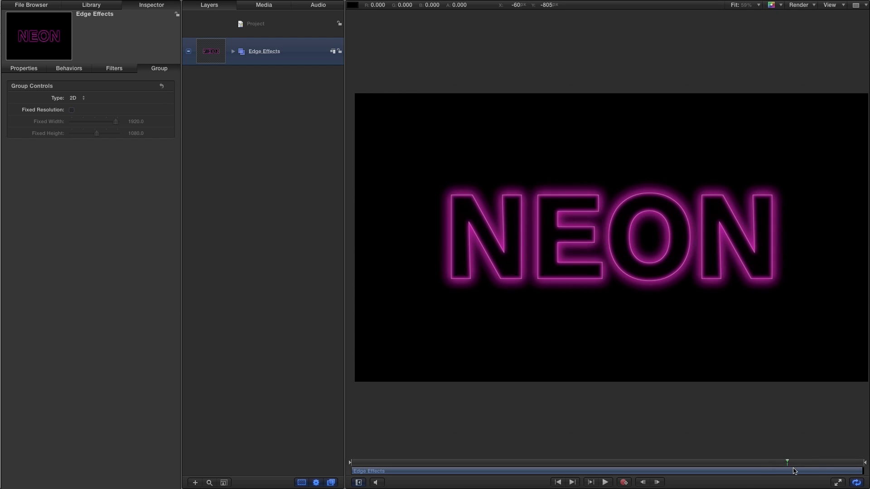
click(825, 464)
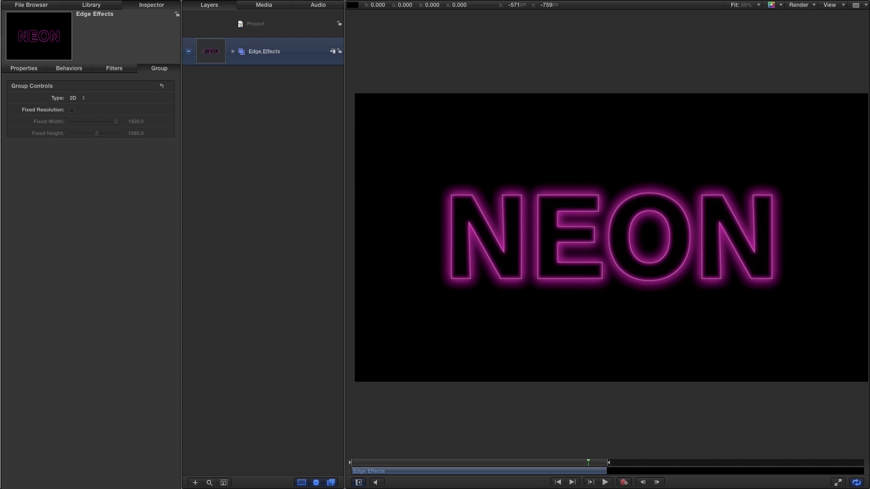
Delete the modified Edge Effects group, re-add the saved Edge Effects favorite, and move the playhead earlier
key(Delete)
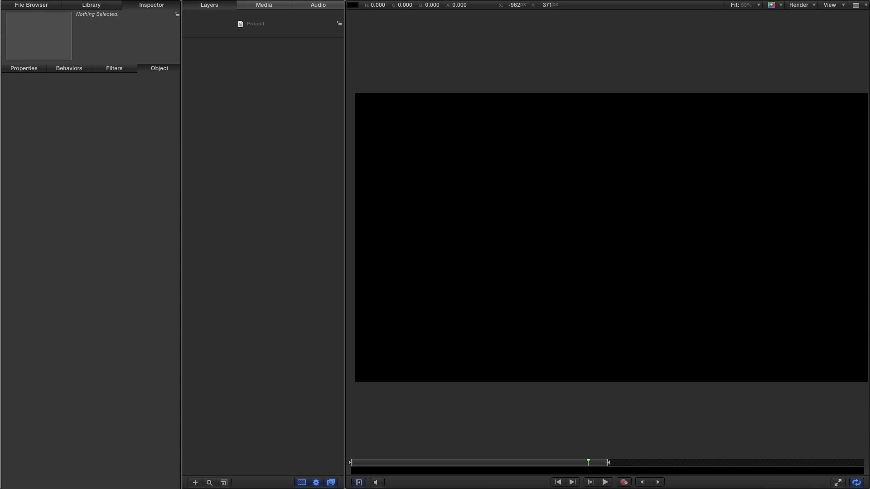
click(99, 5)
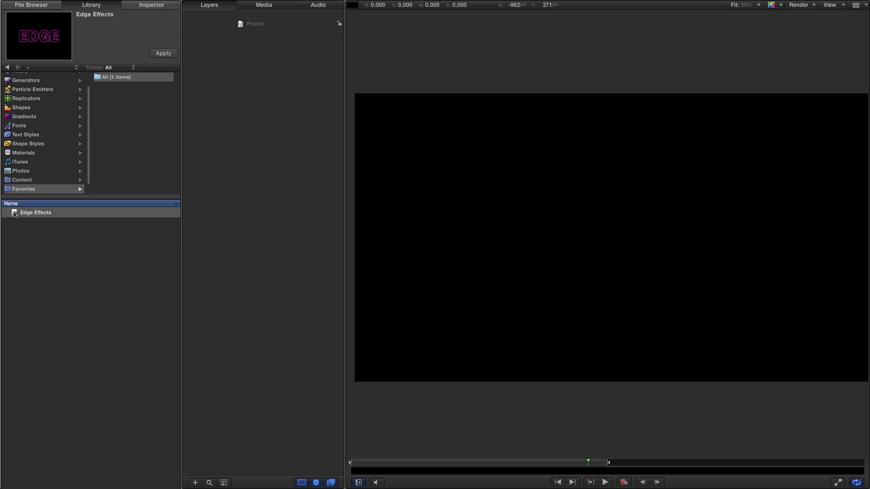
drag(19, 214, 247, 30)
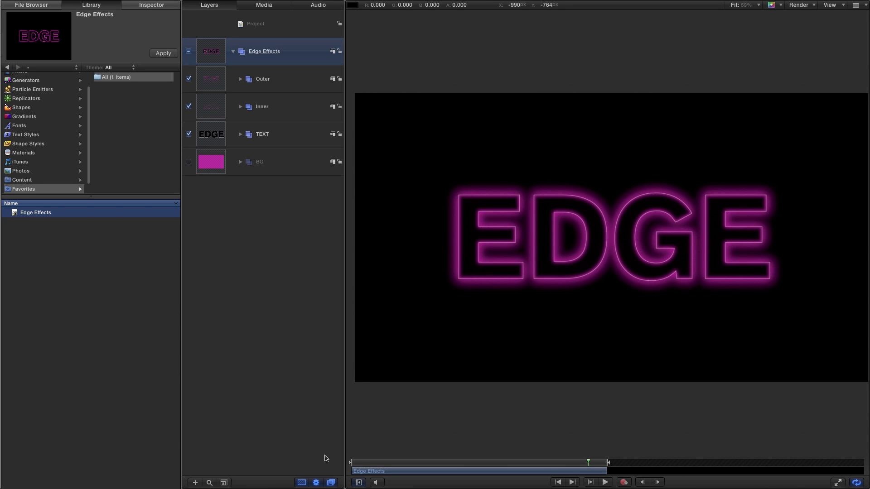
mouse_move(589, 462)
mouse_down()
mouse_move(494, 464)
mouse_move(583, 463)
mouse_move(599, 475)
mouse_up()
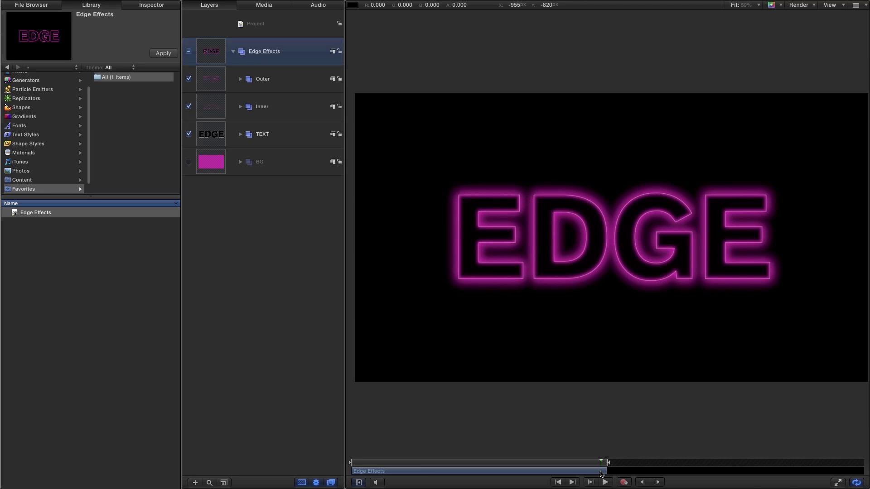
drag(601, 474, 597, 476)
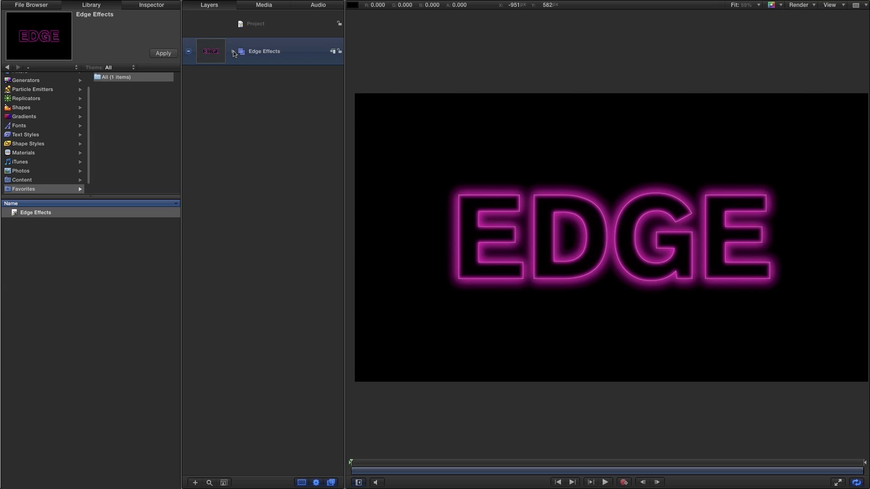
Delete the Randomize behaviour from Color Solid inside Edge Effects, then browse the Generators category
click(234, 51)
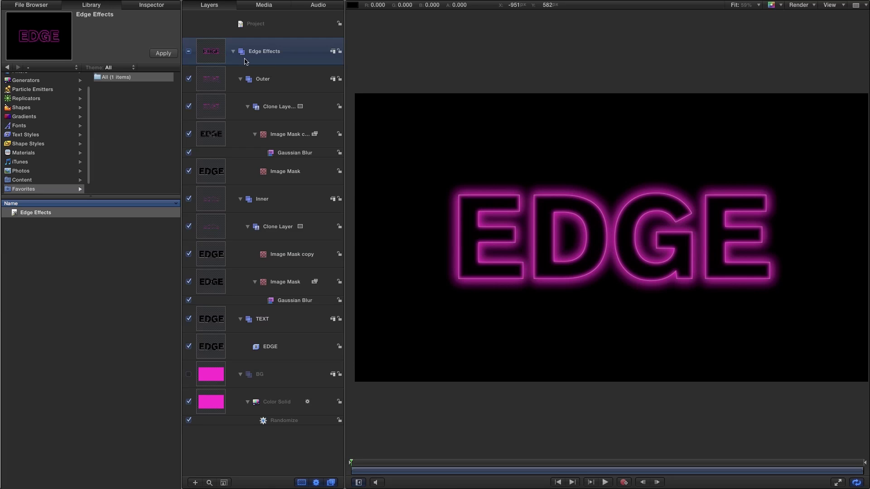
click(278, 421)
key(Delete)
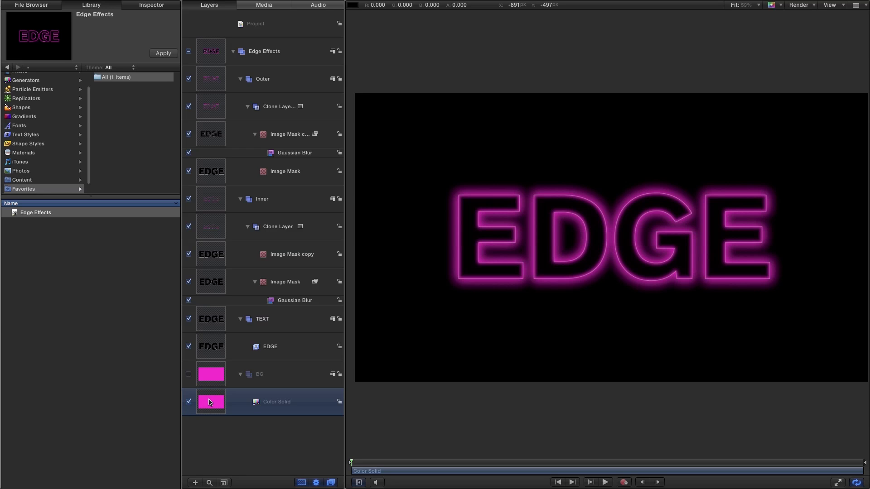
click(24, 81)
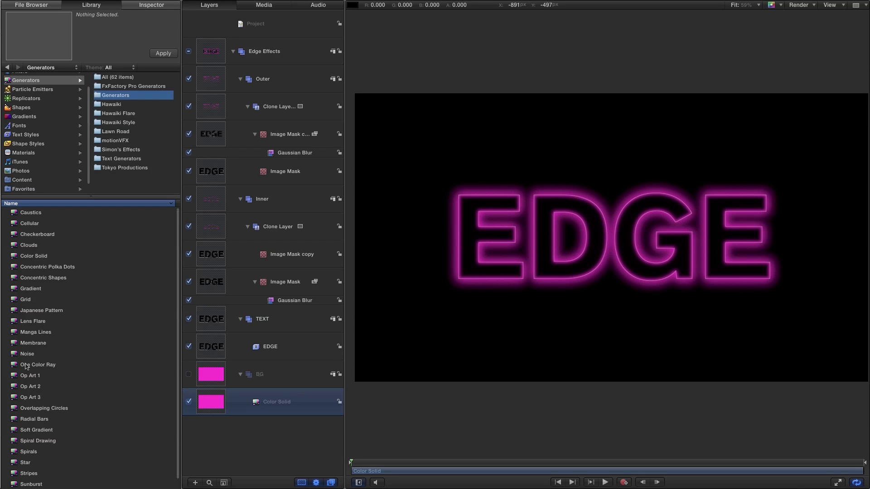
Add a Lens Flare generator above Color Solid in BG and raise its intensity to 4.0
click(31, 325)
drag(16, 322, 245, 390)
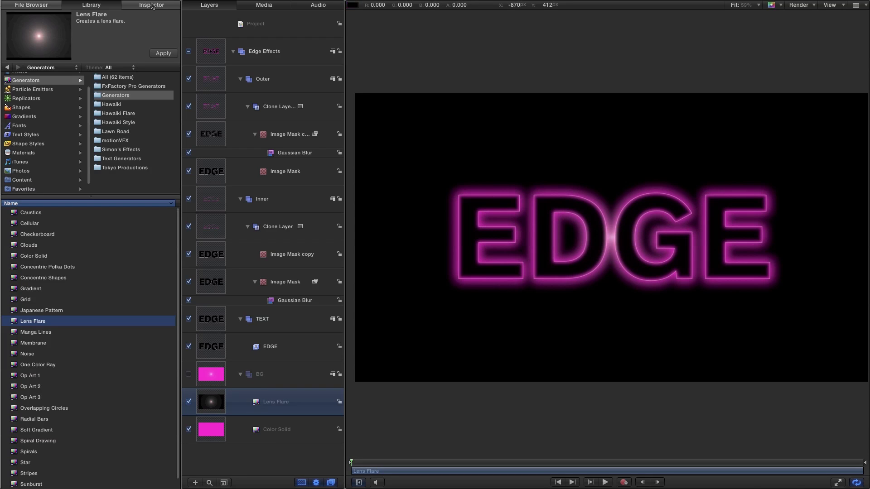
click(152, 5)
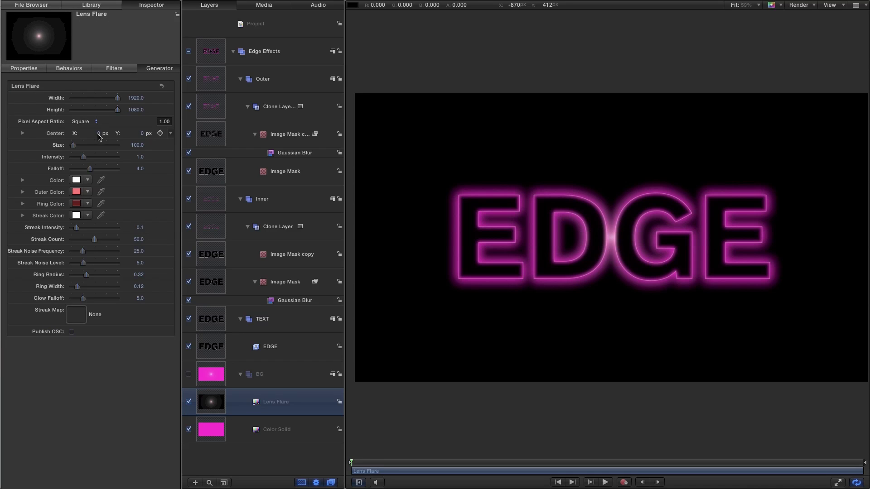
mouse_move(98, 134)
mouse_down()
mouse_move(90, 133)
mouse_move(100, 135)
mouse_up()
drag(139, 160, 155, 145)
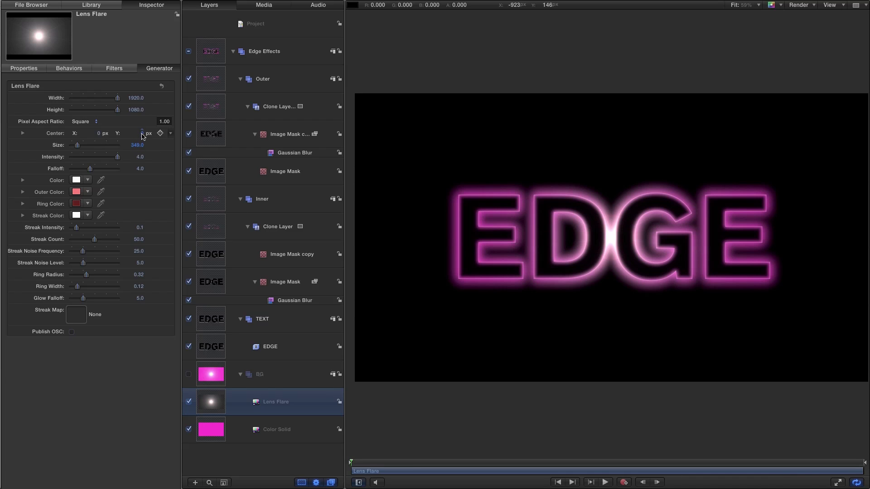
Duplicate the Lens Flare and move the copy right to Center X 453
right_click(218, 405)
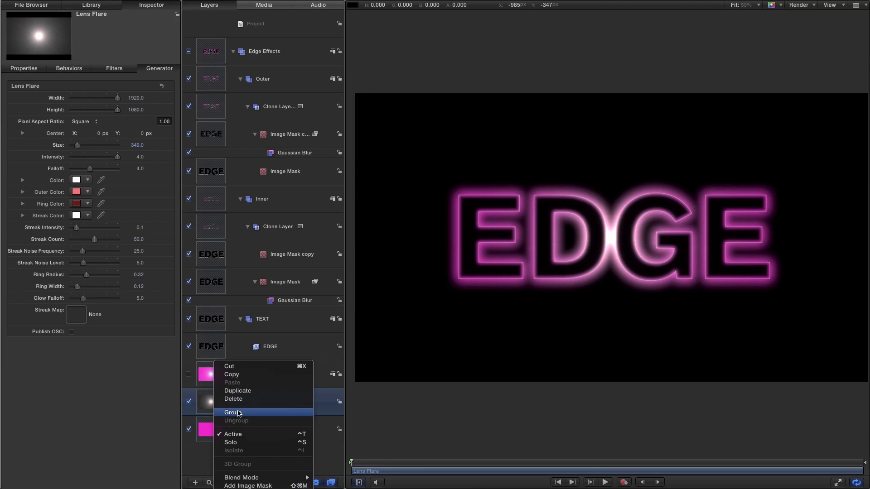
click(240, 391)
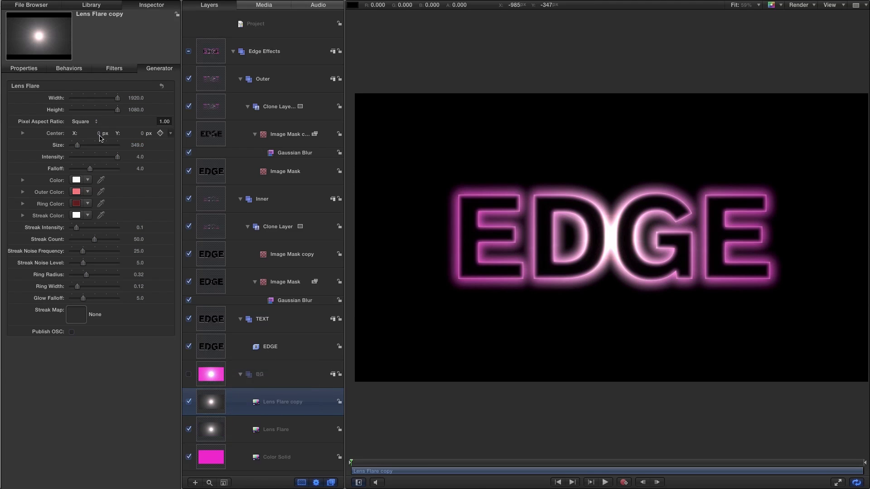
drag(97, 132, 144, 157)
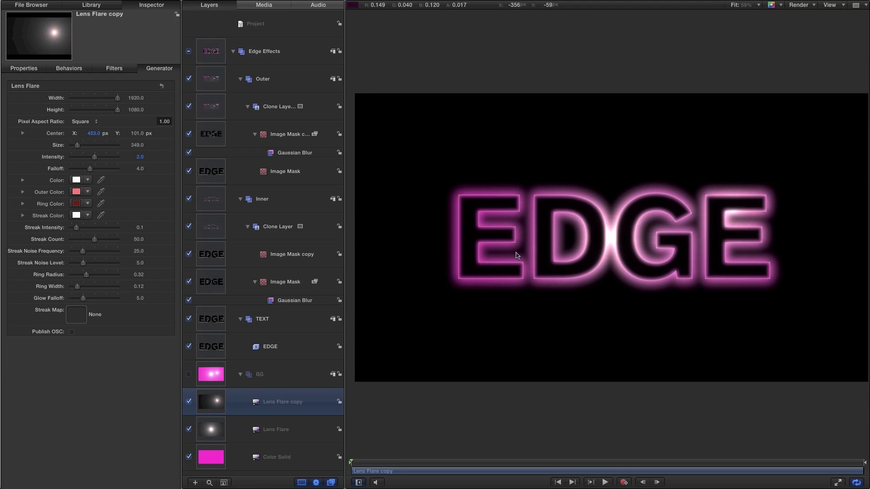
Delete both Lens Flare layers from the BG group
click(223, 424)
shift+click(217, 403)
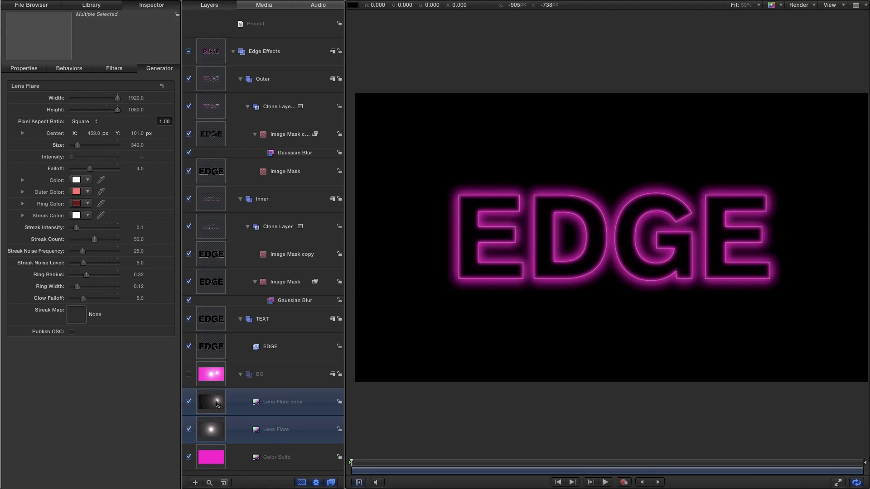
key(Delete)
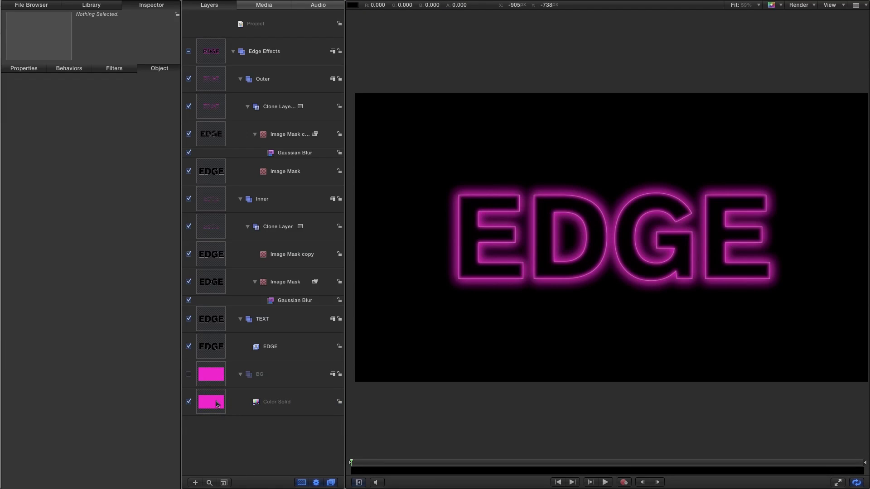
Switch off and collapse the Outer glow group, then select the EDGE text layer
click(189, 79)
click(240, 79)
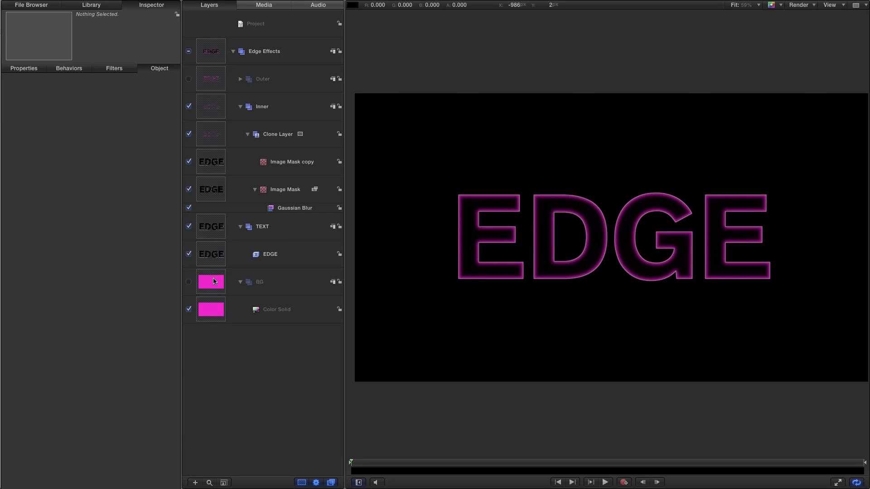
click(212, 255)
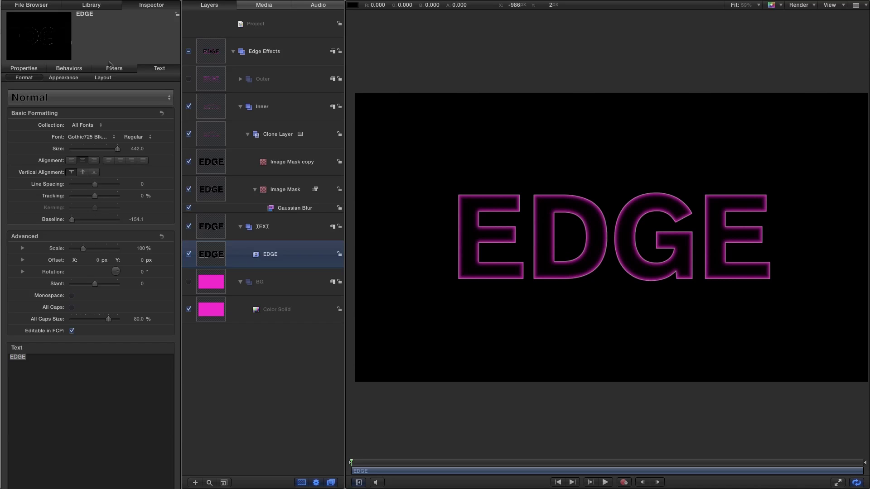
Turn off the EDGE text outline and set its face colour to light grey
click(65, 78)
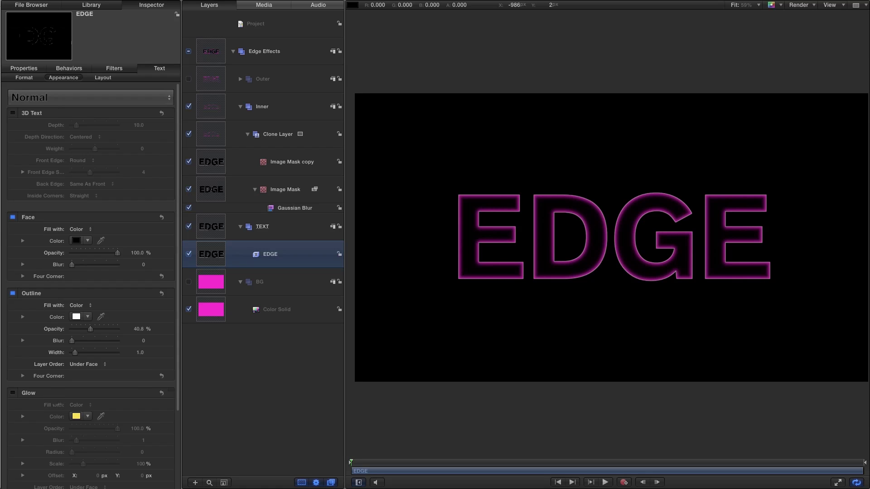
click(13, 294)
click(76, 240)
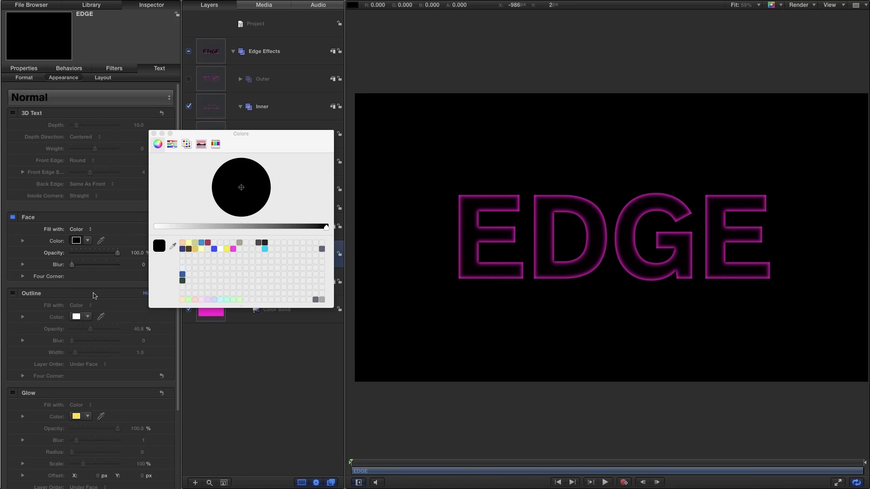
click(199, 227)
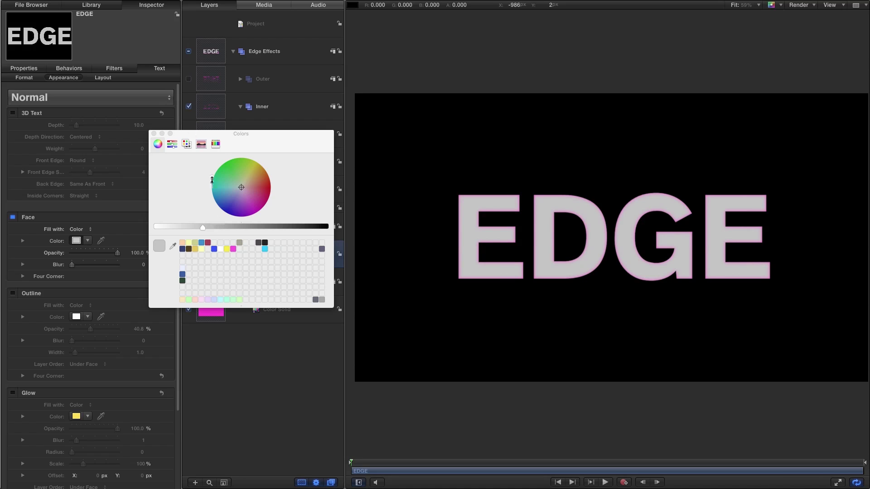
click(154, 133)
Change the Color Solid background colour to black
click(212, 317)
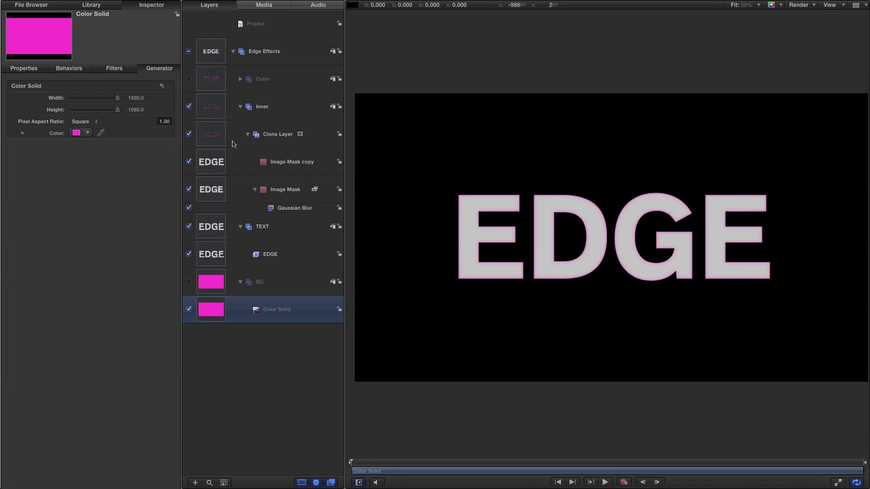
click(76, 133)
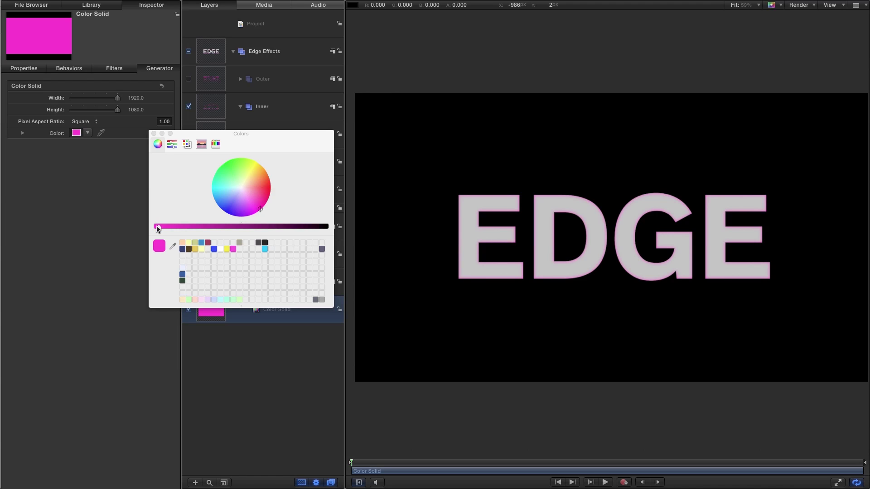
drag(158, 227, 466, 246)
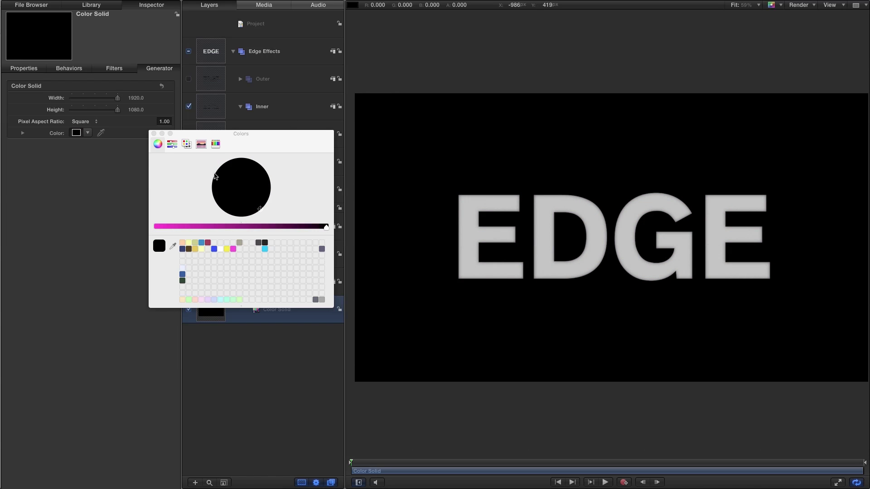
Close the colour picker and briefly toggle the Inner group off and on to compare
click(154, 134)
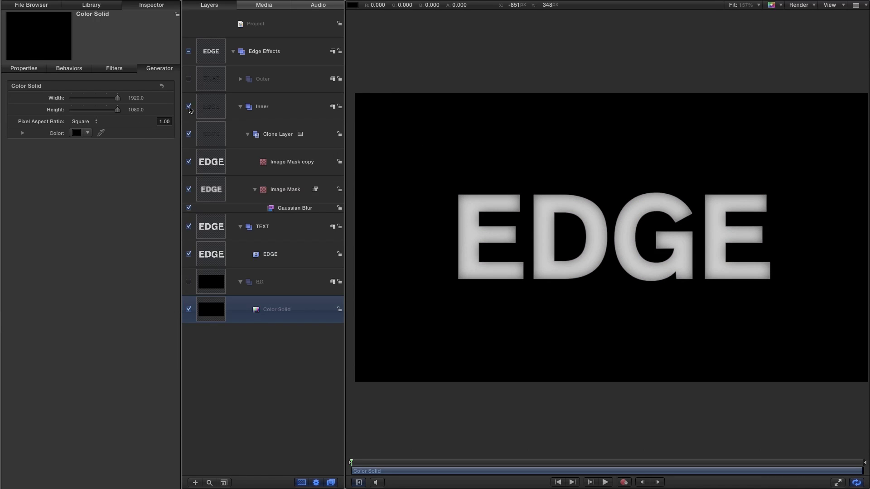
click(189, 107)
click(189, 107)
Add a Levels filter to Image Mask on Alpha with black point about 0.53, and hide Image Mask copy
click(91, 6)
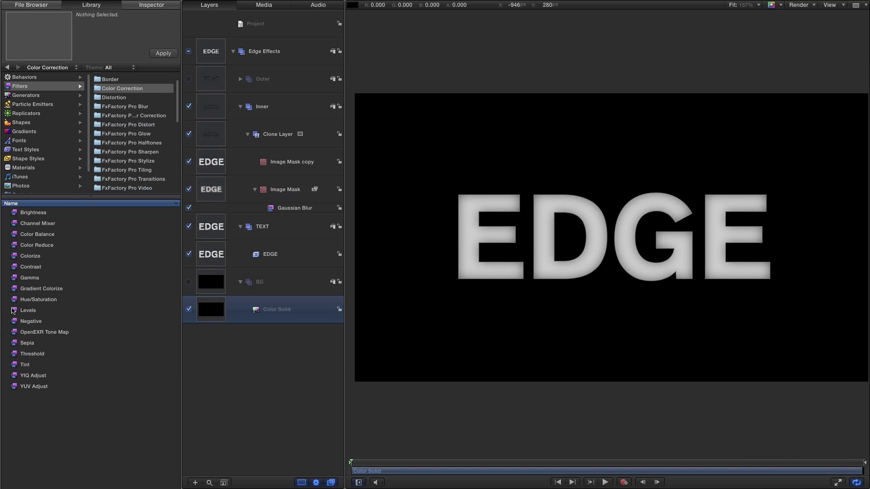
drag(16, 311, 303, 203)
click(153, 5)
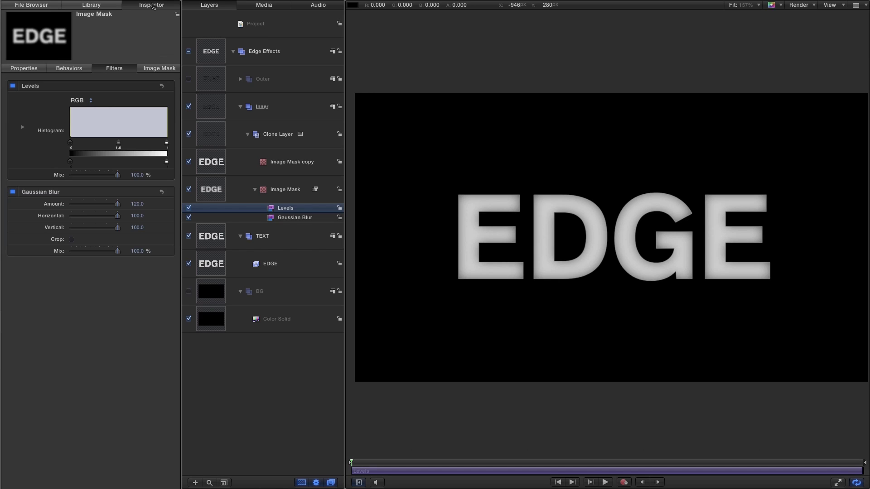
click(77, 101)
click(78, 133)
mouse_move(71, 143)
mouse_down()
mouse_move(126, 150)
mouse_move(119, 151)
mouse_up()
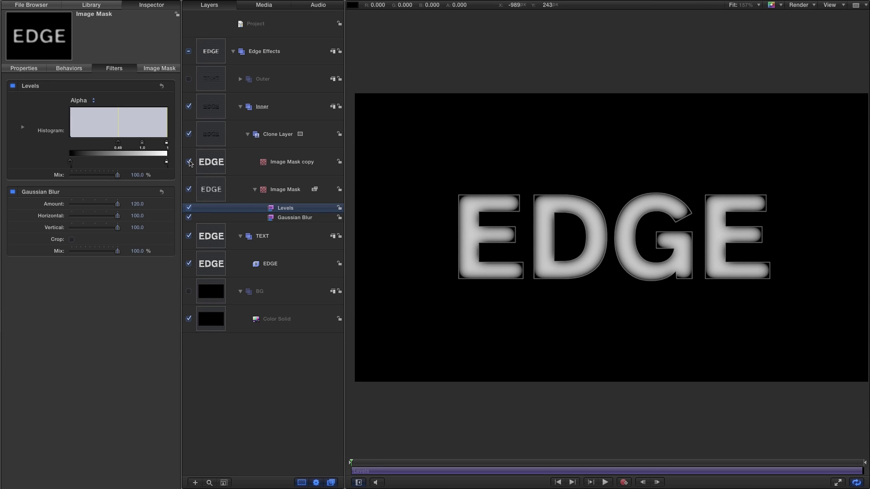
click(189, 161)
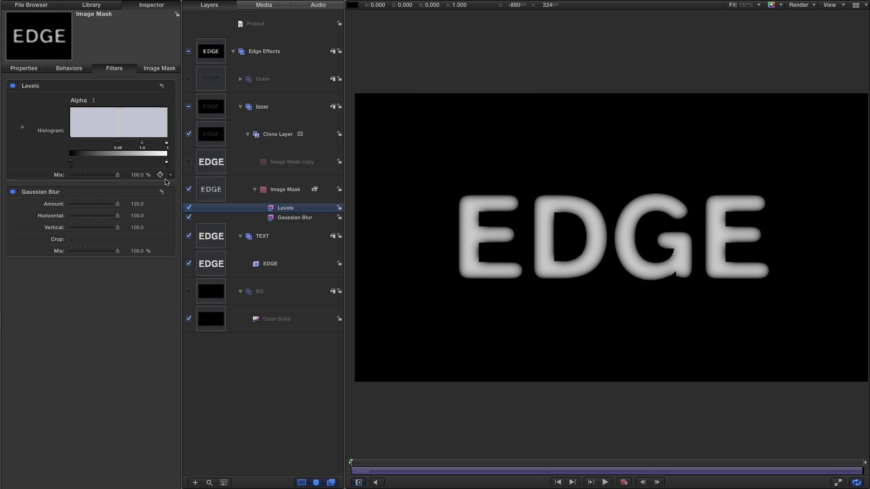
drag(118, 142, 121, 145)
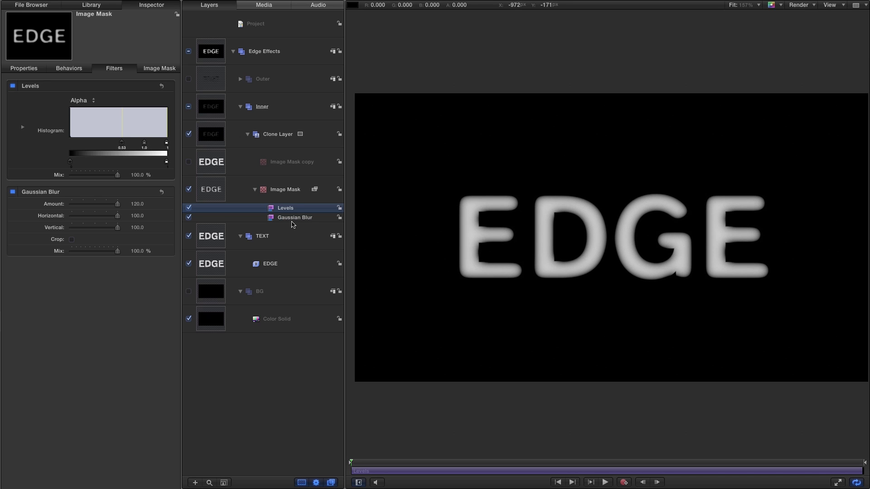
Copy the Image Mask's Gaussian Blur onto the TEXT group and lower its Amount
click(272, 219)
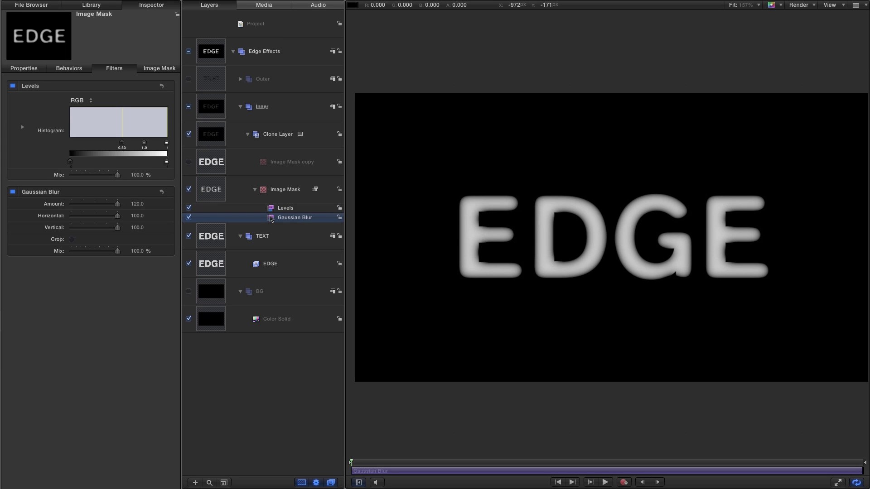
drag(272, 220, 209, 235)
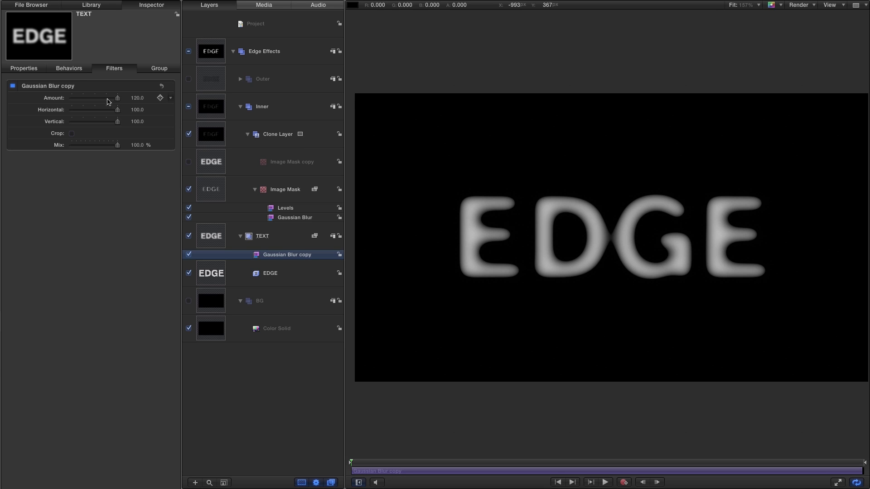
mouse_move(137, 98)
mouse_down()
mouse_move(122, 98)
mouse_move(165, 97)
mouse_move(138, 98)
mouse_move(147, 97)
mouse_up()
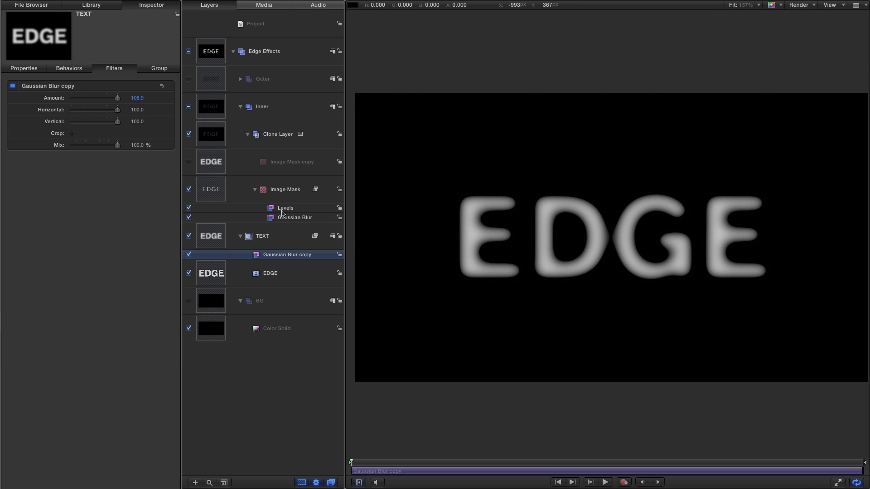
Set the Image Mask Gaussian Blur Amount to 114, previewing the alpha channel then colour view
click(282, 210)
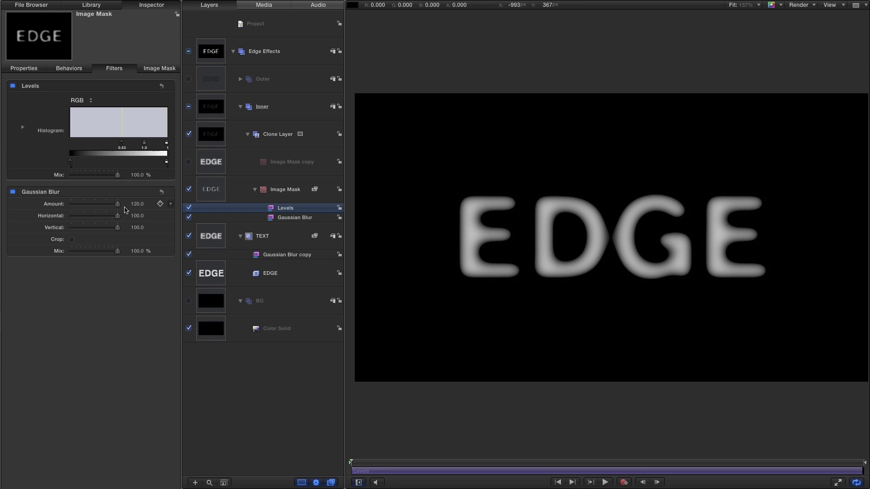
drag(137, 204, 629, 234)
key(shift+a)
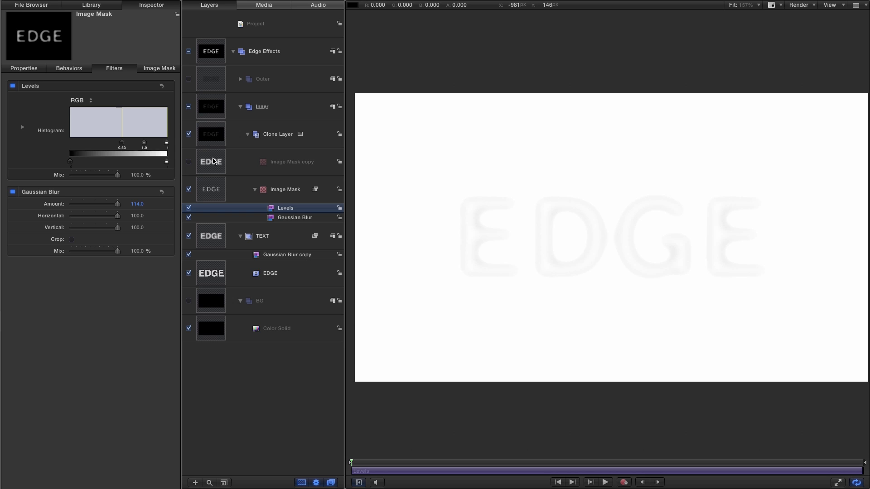
key(shift+c)
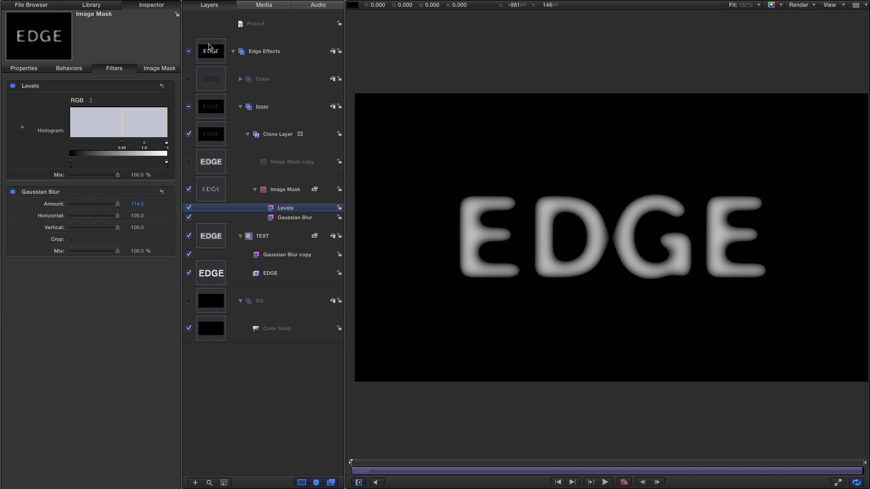
Add a Channel Mixer filter from the Library to the Edge Effects group
click(209, 49)
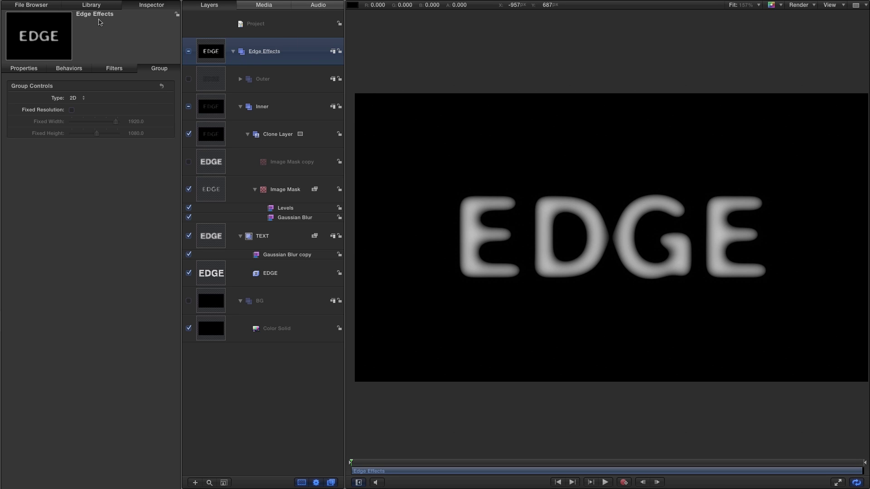
click(92, 5)
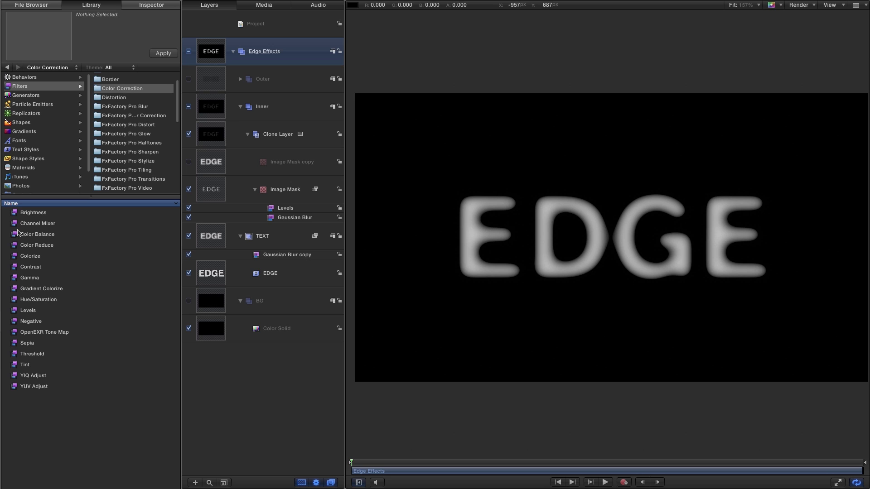
drag(16, 225, 204, 51)
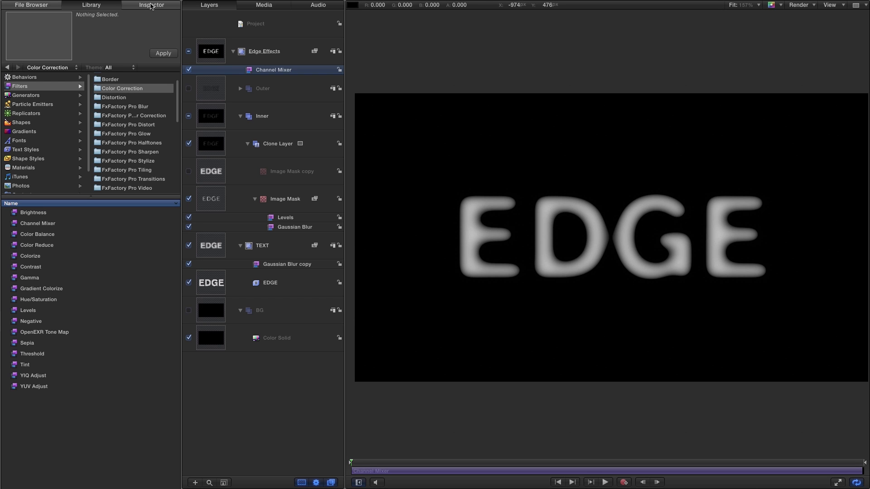
Set the Channel Mixer's Alpha-Alpha to 0 and Alpha-Red, Alpha-Green and Alpha-Blue to 1
click(150, 6)
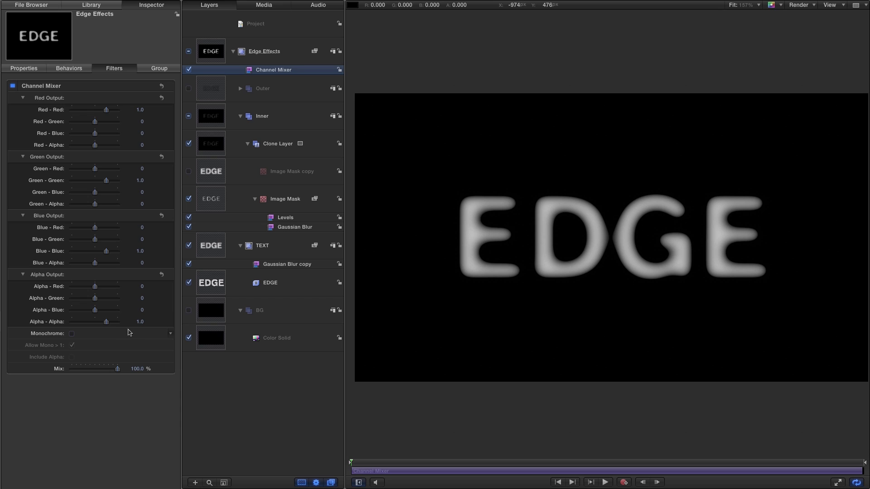
click(138, 322)
text(0)
key(Return)
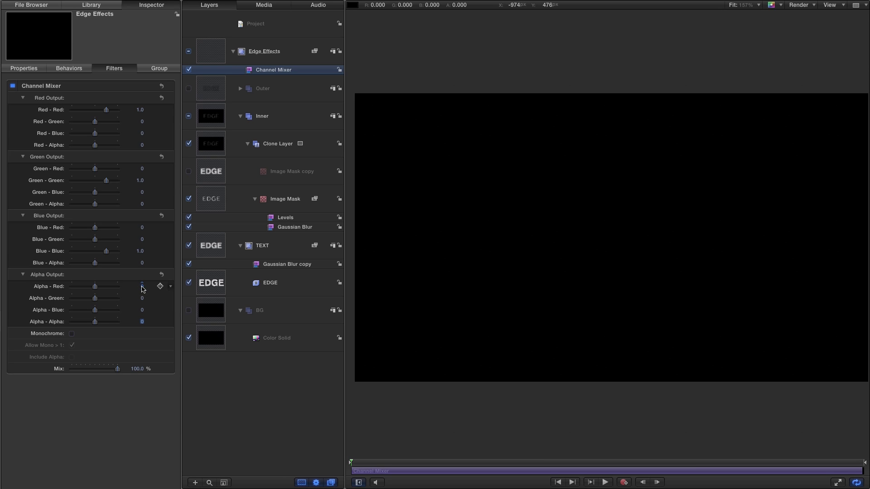
click(141, 286)
text(1)
key(Tab)
text(1)
key(Tab)
text(1)
key(Return)
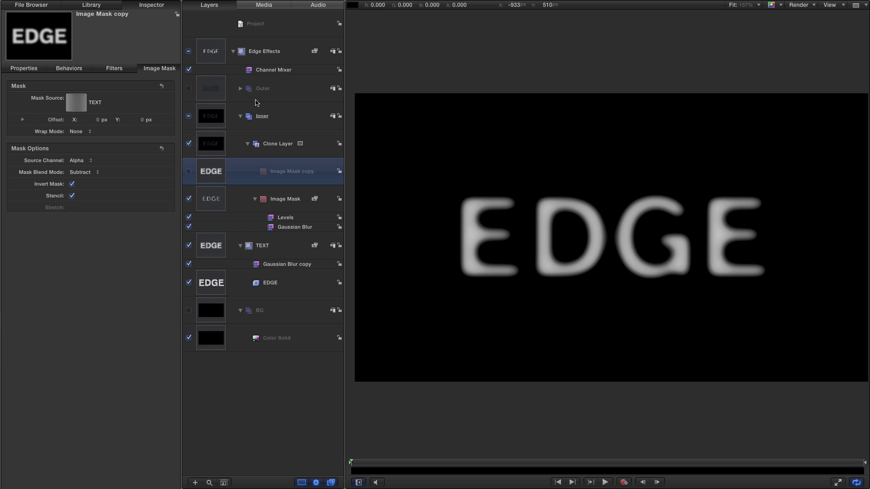
Disable the Channel Mixer and the TEXT blur copy, and re-enable the Image Mask copy layer
click(188, 69)
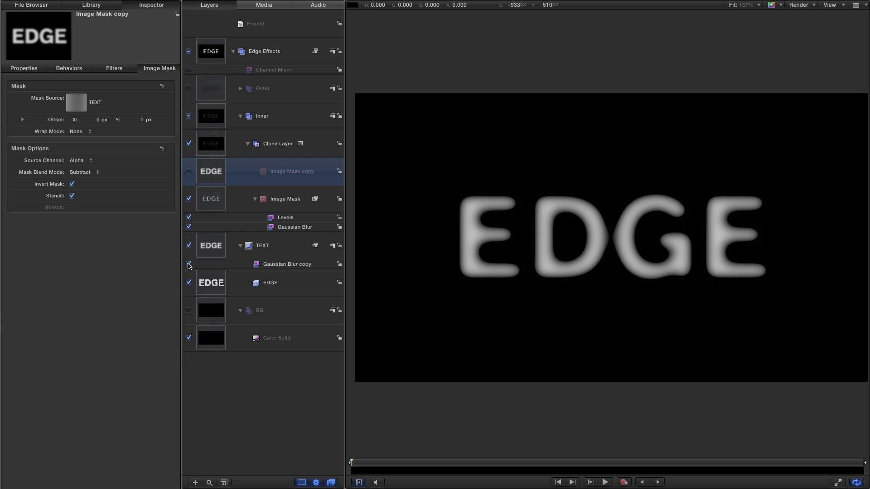
click(189, 264)
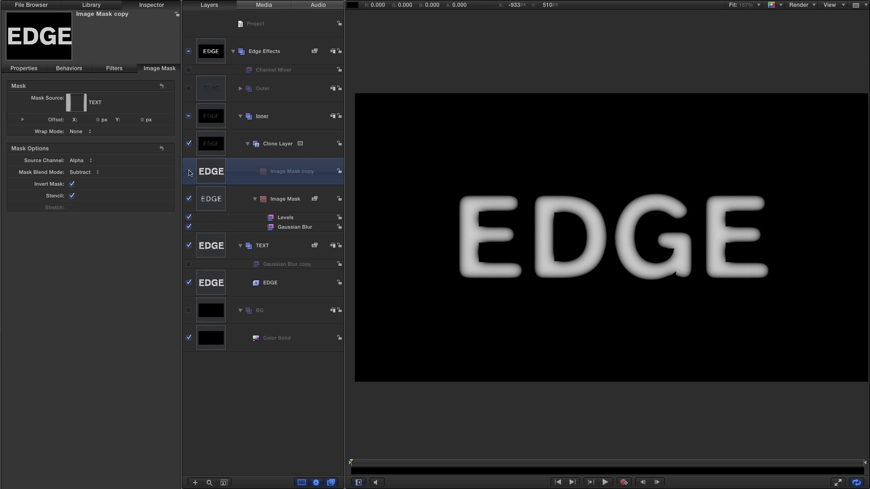
click(189, 172)
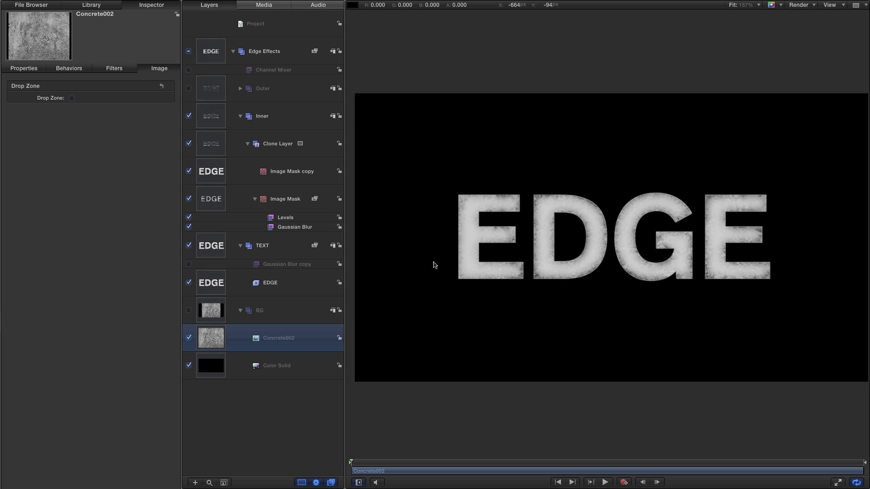
Move the Levels and Gaussian Blur filters onto Image Mask copy and lower its black point to about 0.22
click(283, 217)
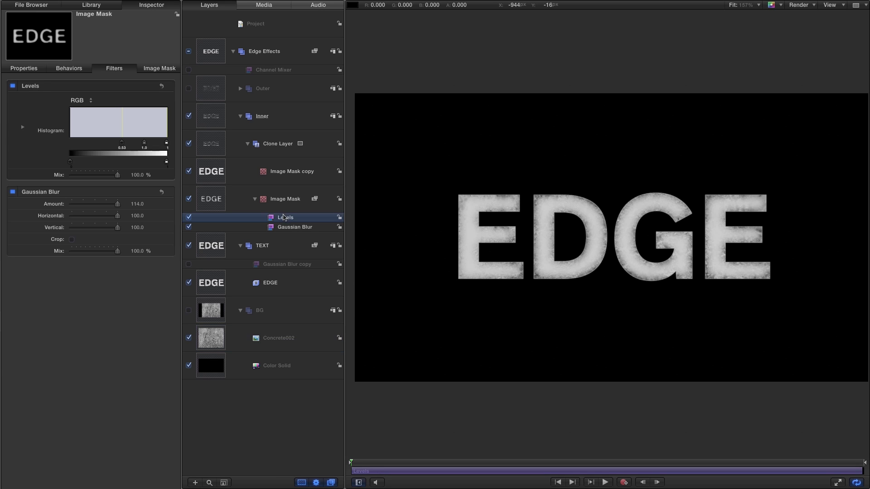
shift+click(282, 228)
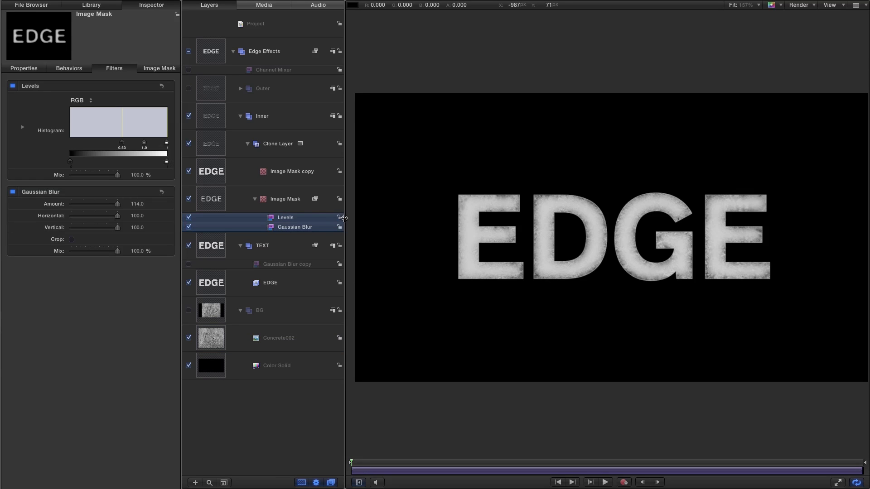
drag(290, 223, 208, 168)
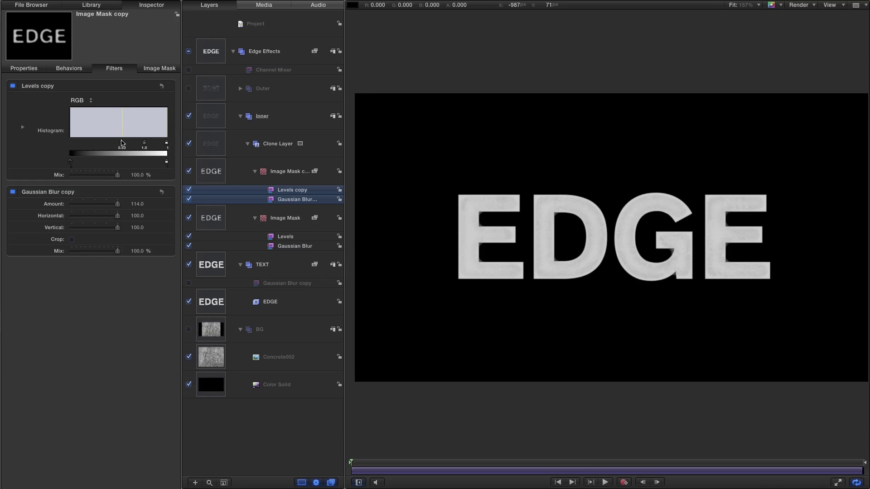
drag(122, 143, 92, 146)
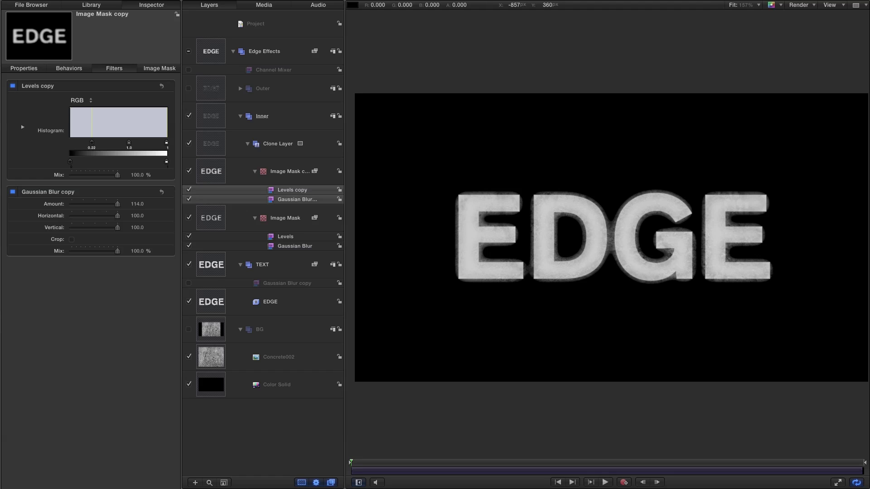
Import iconSource5.png into the TEXT group and compare it with EDGE, leaving EDGE hidden
drag(641, 272, 262, 295)
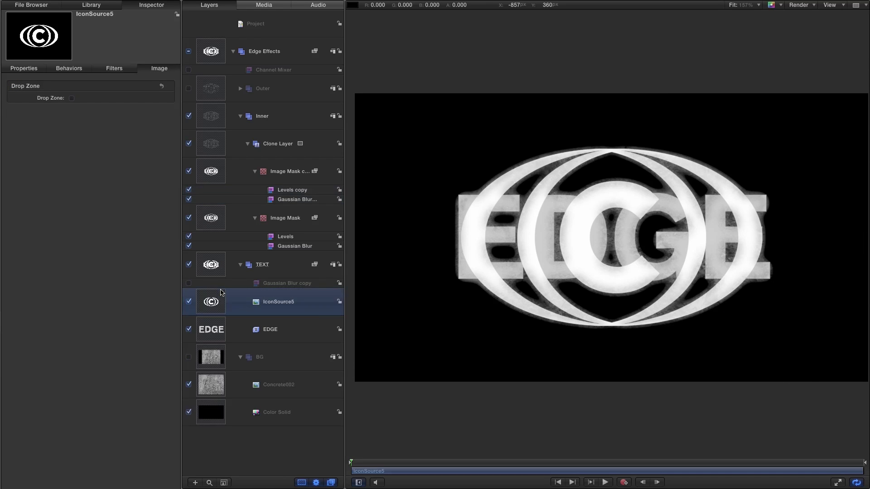
click(189, 330)
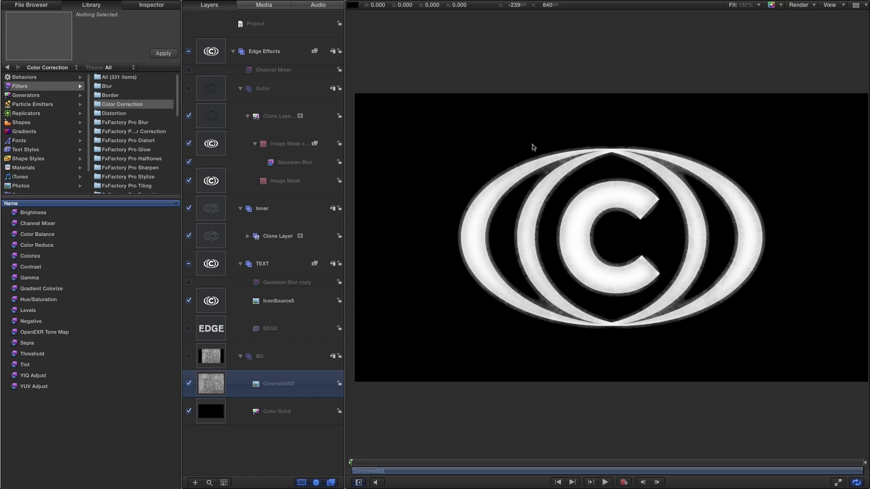
click(212, 265)
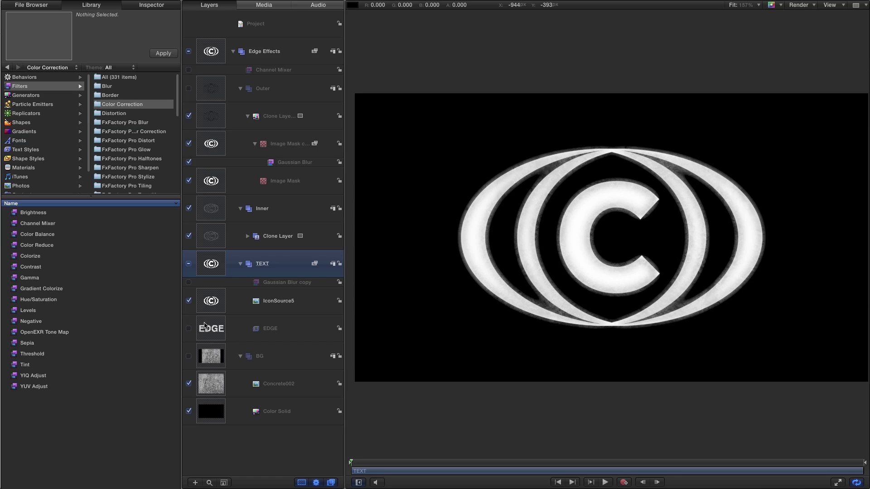
click(189, 301)
click(189, 329)
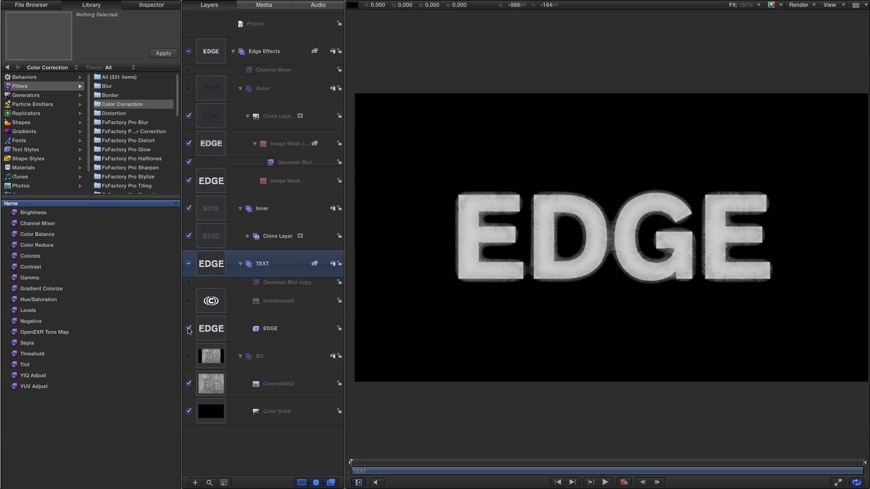
click(189, 329)
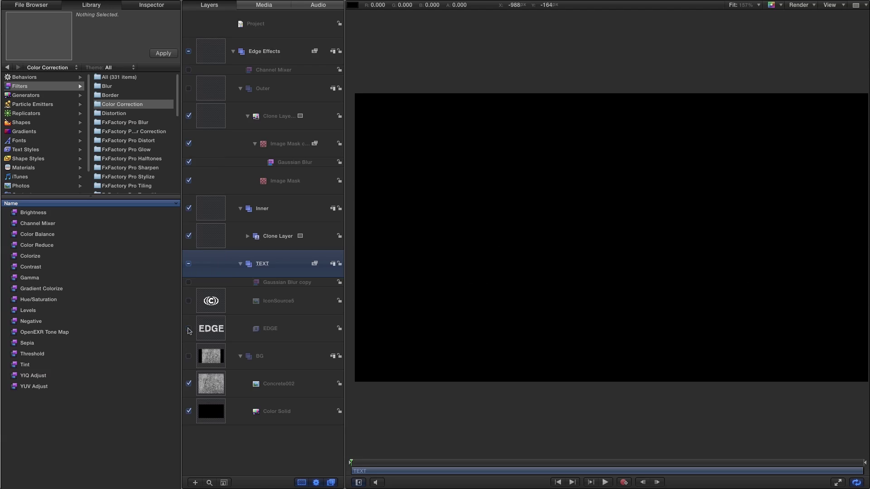
click(189, 301)
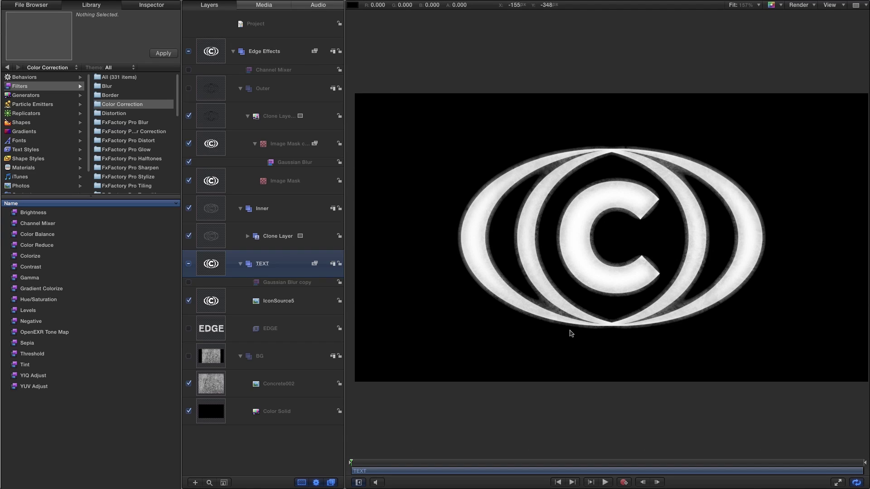
Add Tint and Levels filters to Edge Effects and set the Tint colour to purple
click(212, 56)
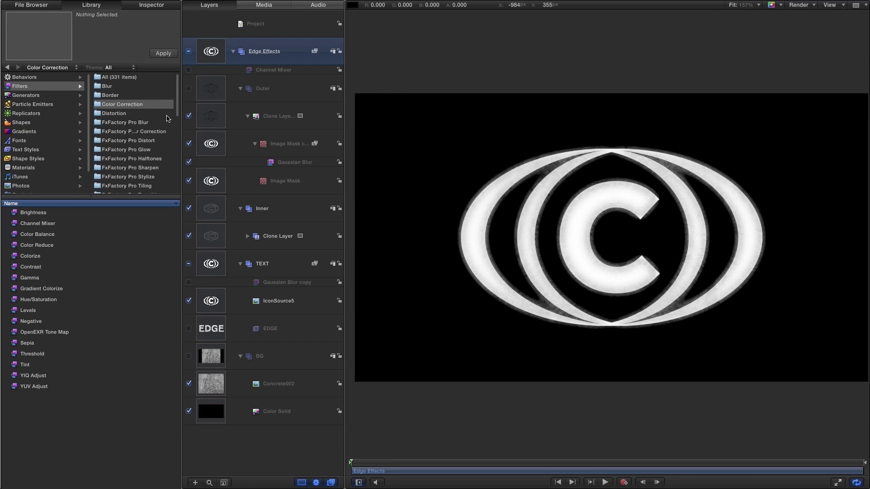
drag(13, 366, 293, 71)
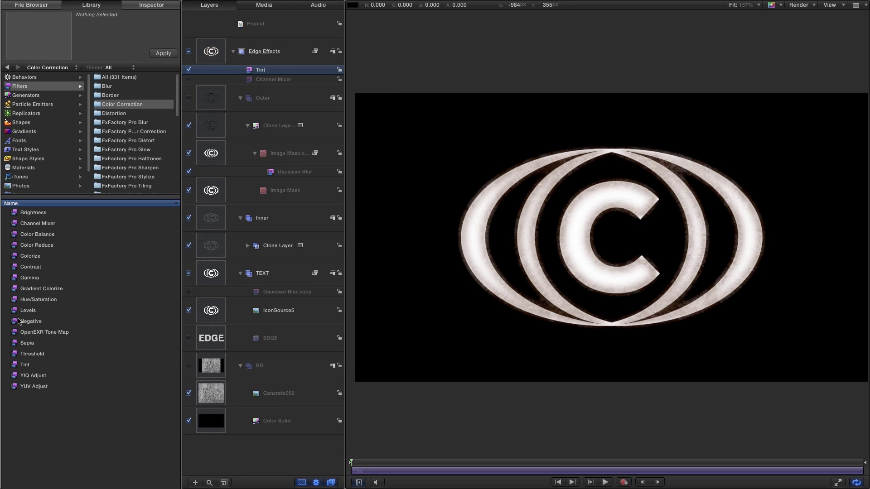
drag(12, 313, 272, 63)
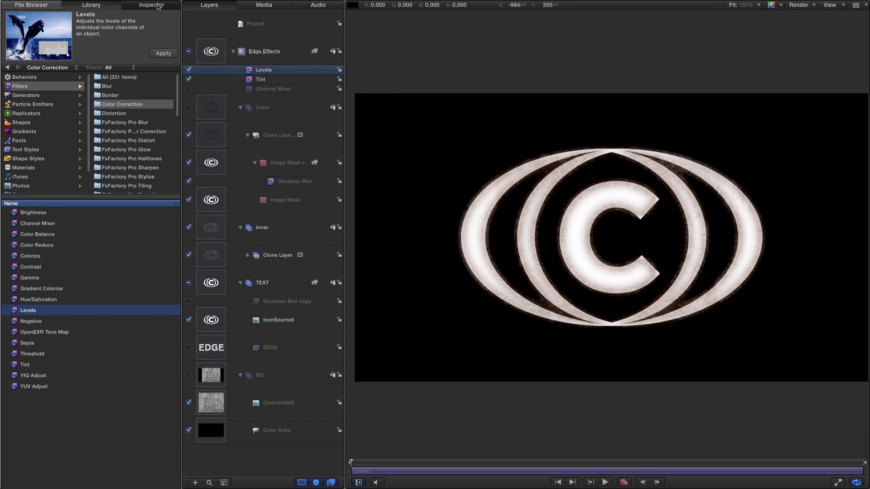
click(157, 5)
click(74, 203)
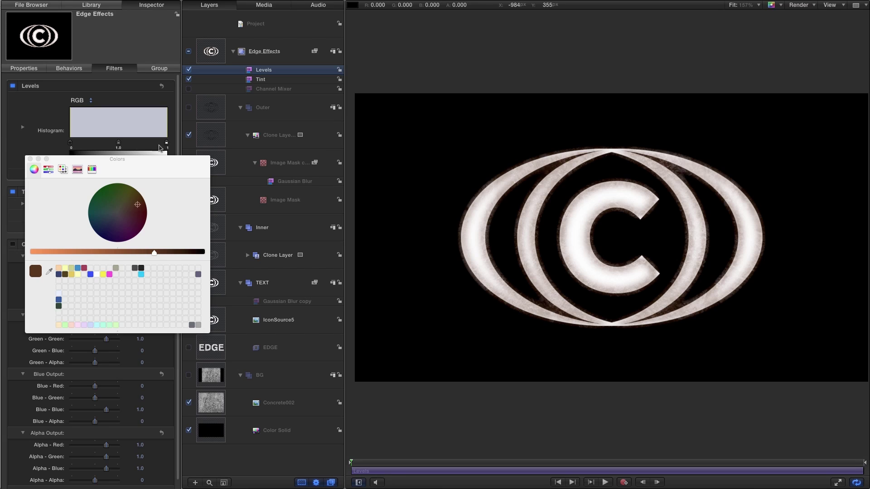
drag(158, 149, 492, 2)
drag(472, 42, 447, 64)
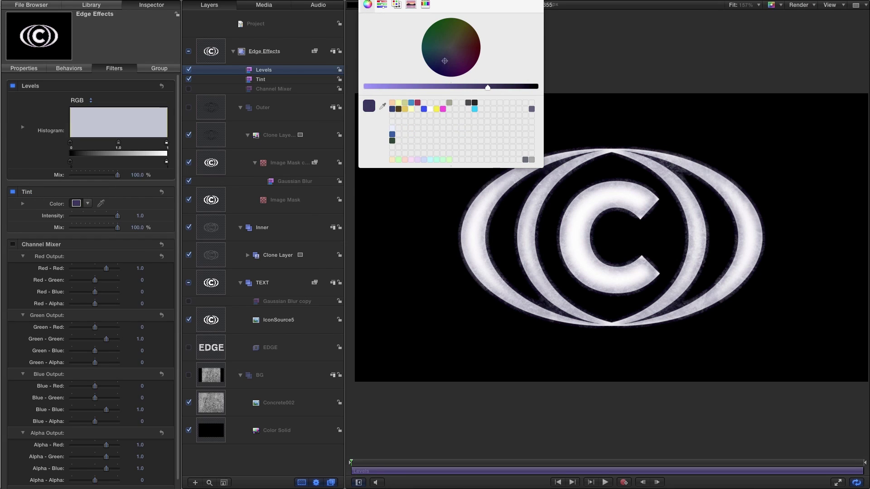
key(Escape)
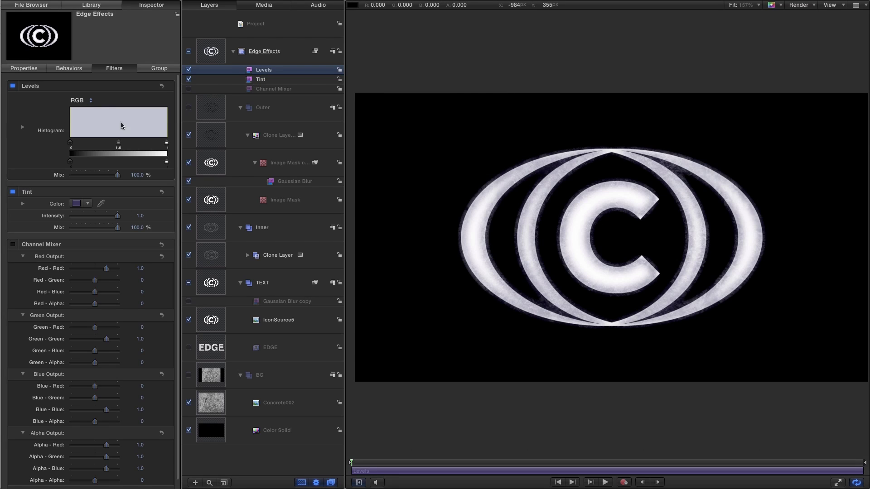
Raise the Levels Red and Green black points, then set RGB white point 0.91 and raise its black point
click(89, 101)
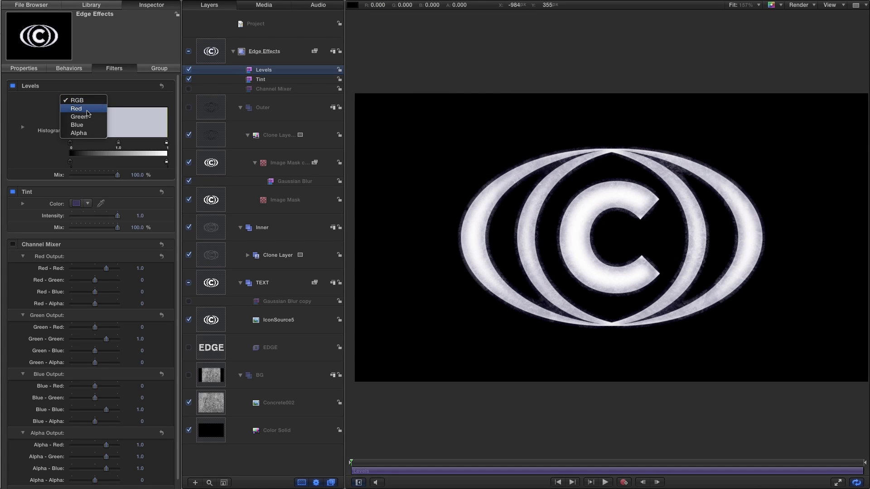
click(89, 113)
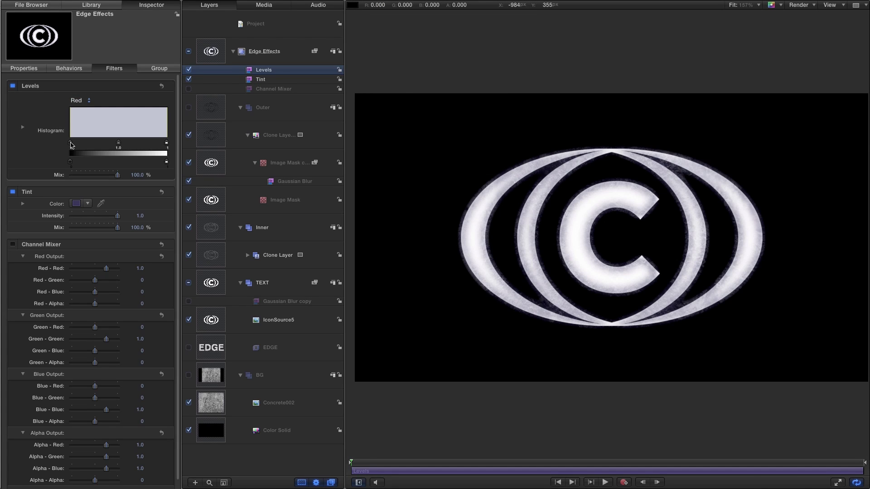
drag(71, 145, 124, 144)
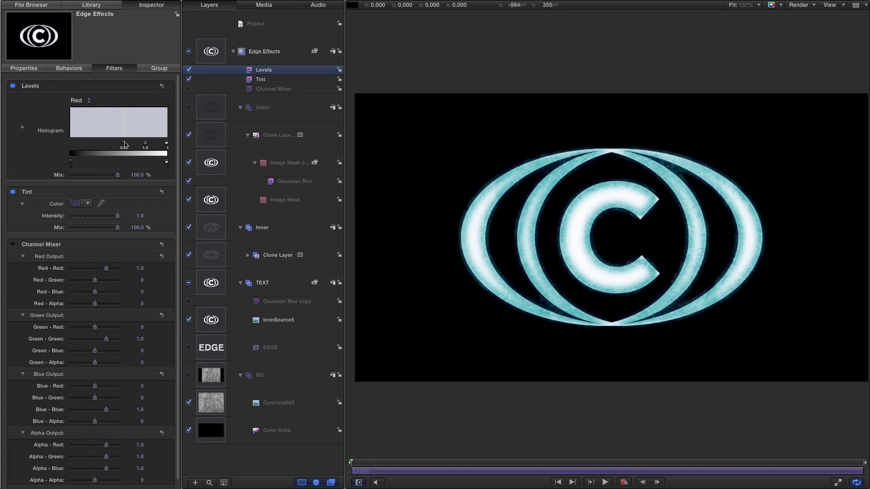
click(80, 100)
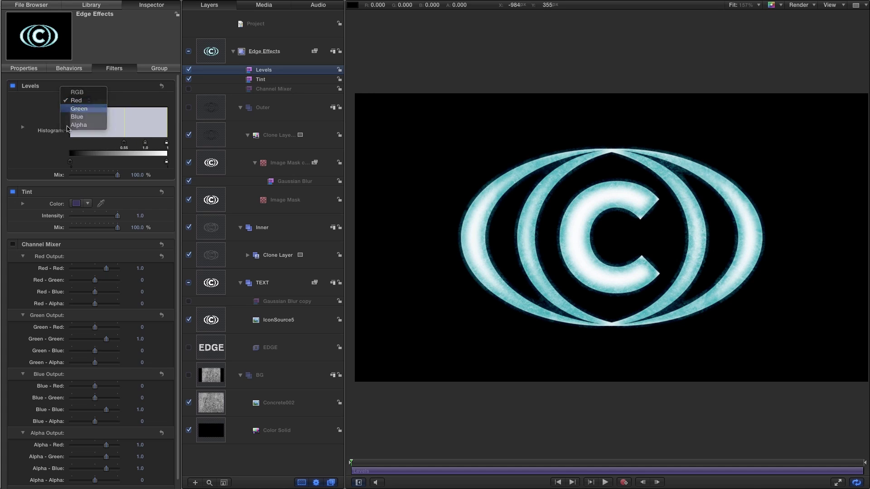
click(77, 109)
drag(70, 145, 126, 148)
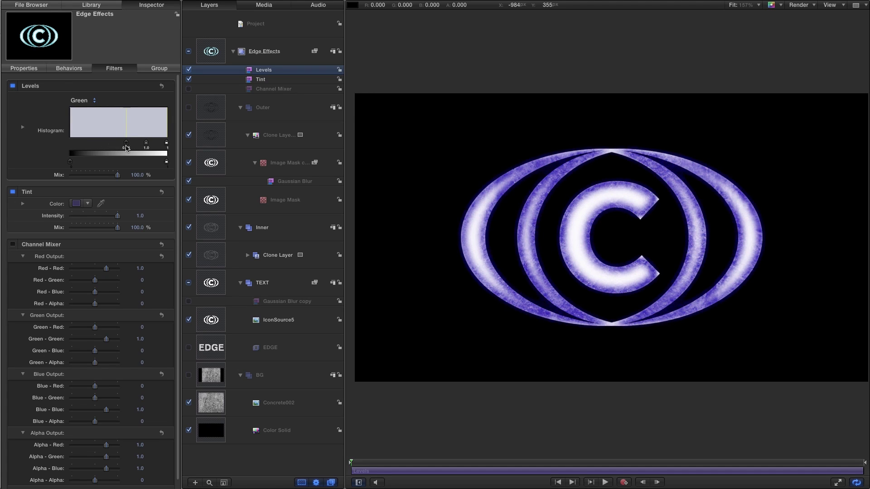
click(81, 100)
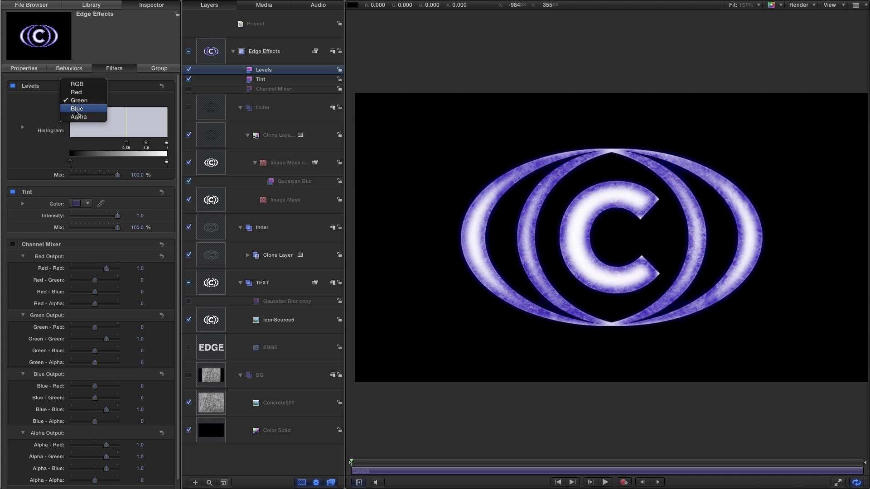
click(77, 84)
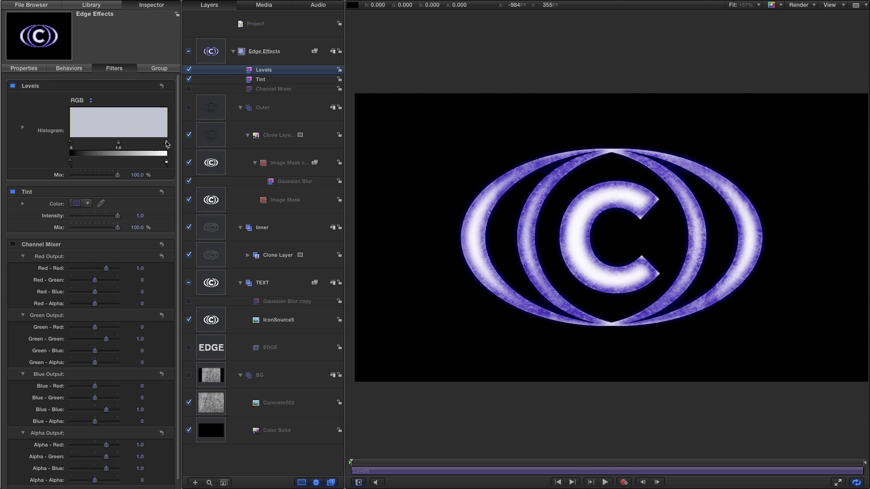
drag(167, 144, 157, 144)
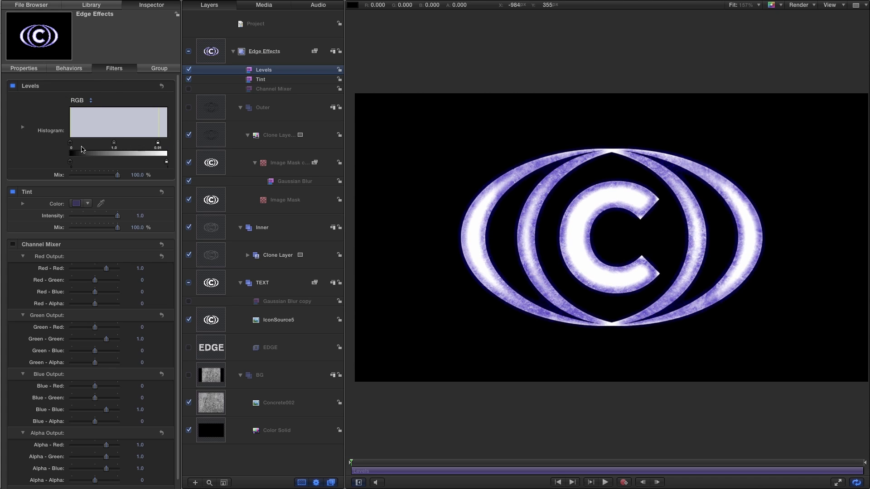
mouse_move(73, 146)
mouse_down()
mouse_move(102, 149)
mouse_move(88, 149)
mouse_up()
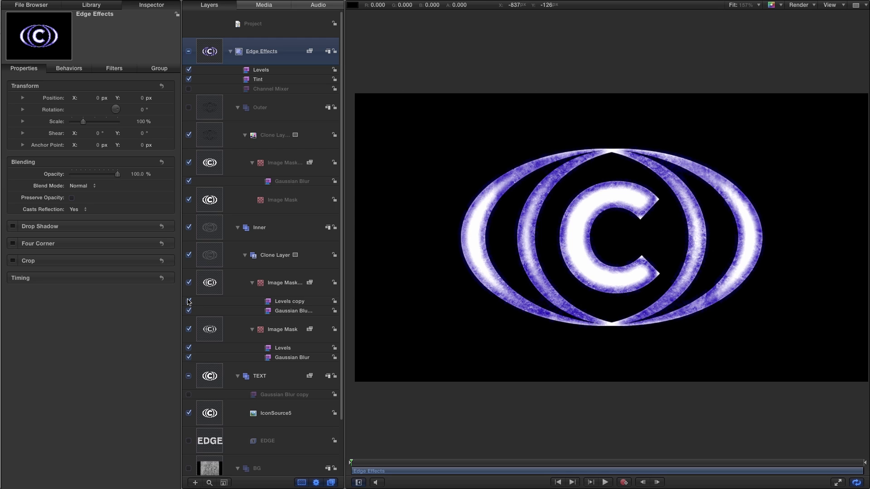
Disable the Levels copy and Gaussian Blur copy filters and hide the Image Mask copy layer
click(209, 284)
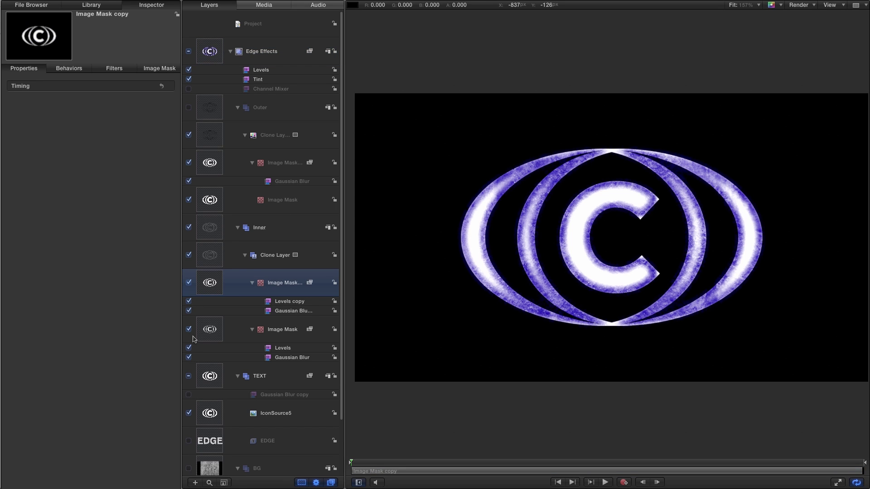
click(189, 301)
click(189, 312)
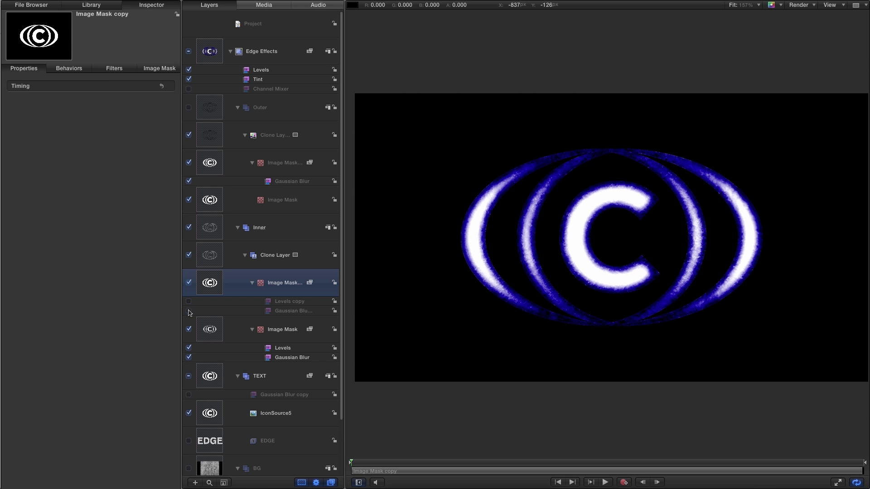
click(189, 283)
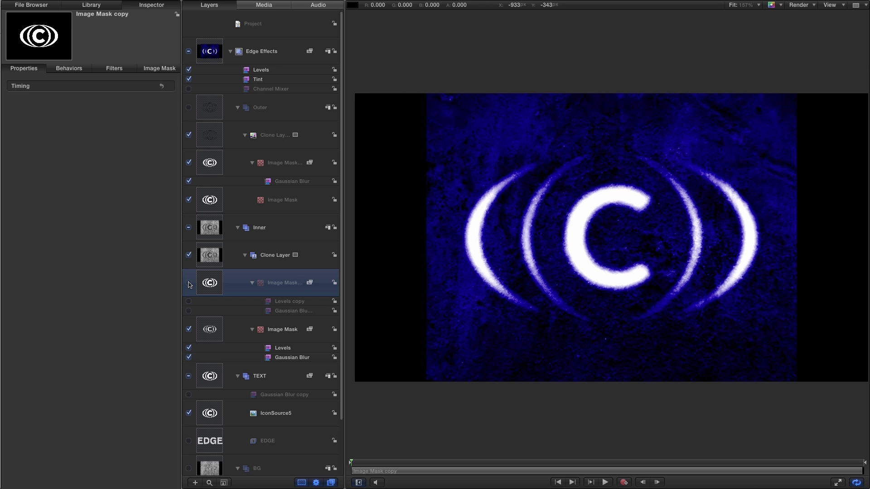
Scale the Concrete002 texture to 78.09% and turn the image mask layer back on
scroll(343, 326, down, 3)
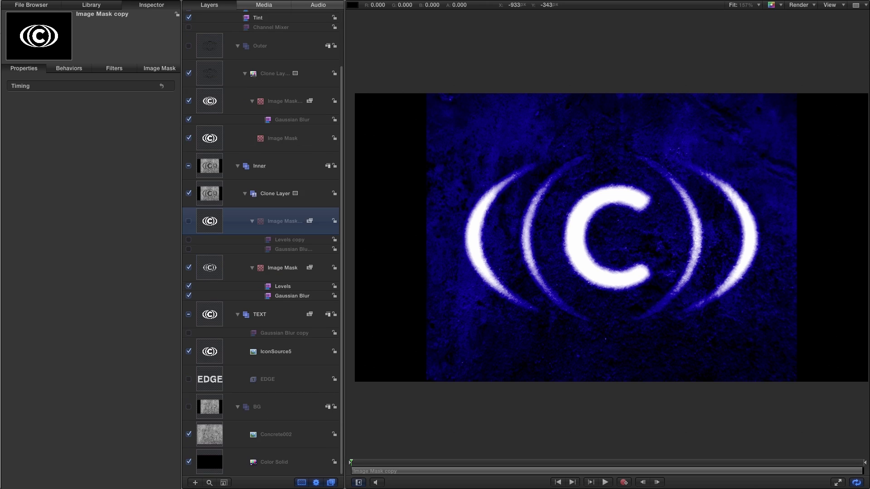
click(201, 432)
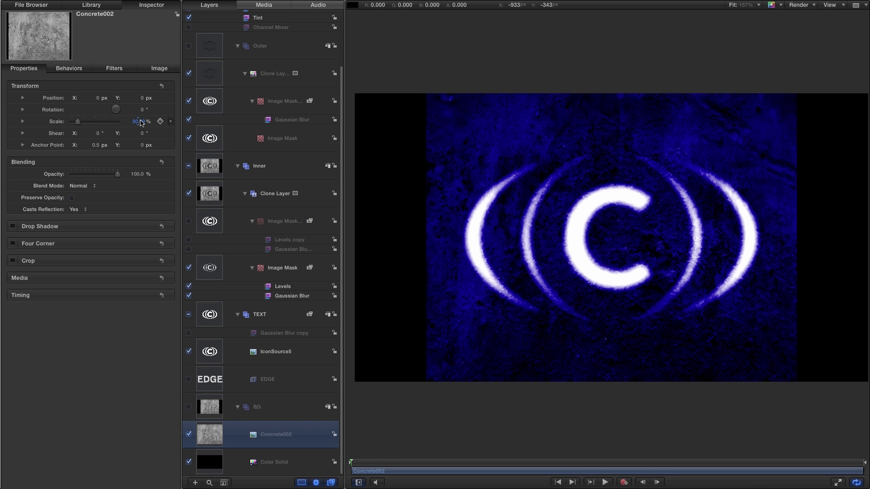
drag(135, 121, 137, 117)
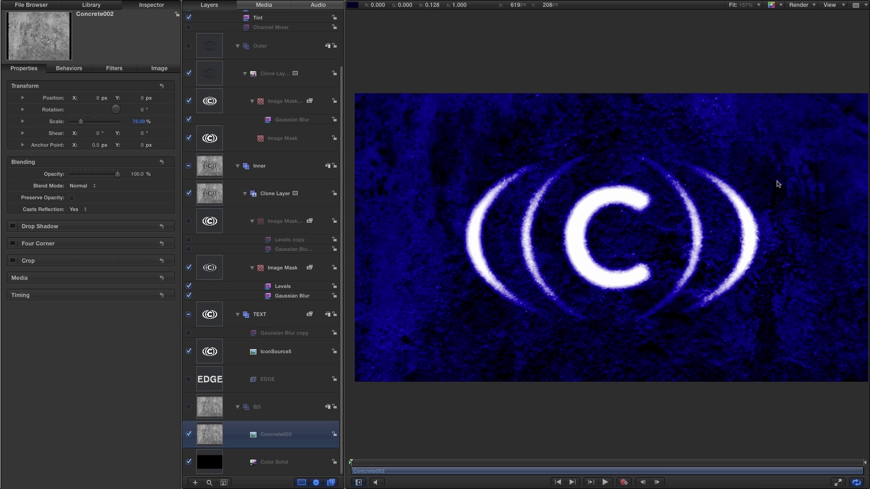
click(189, 221)
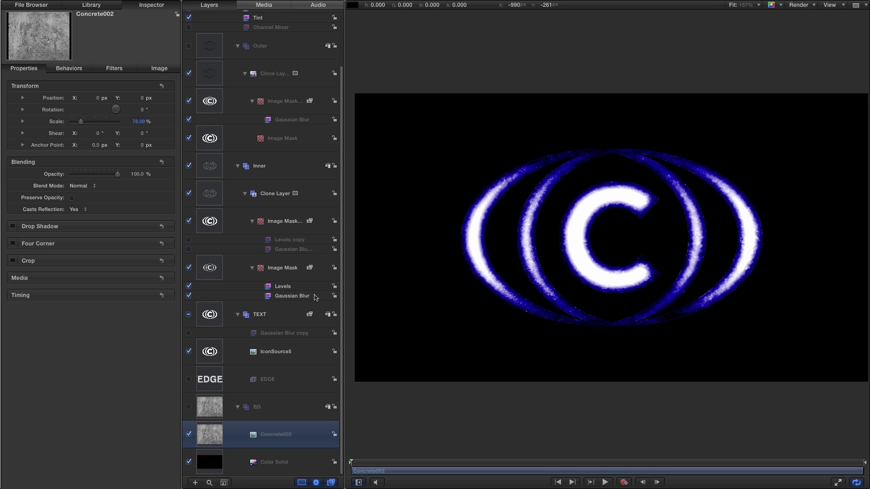
Add the Stylize Indent filter to the Edge Effects group
scroll(316, 297, up, 3)
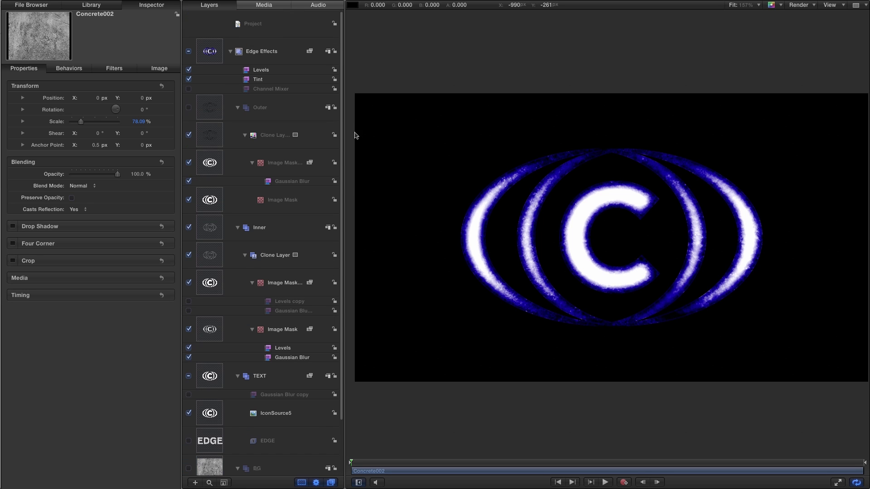
click(92, 5)
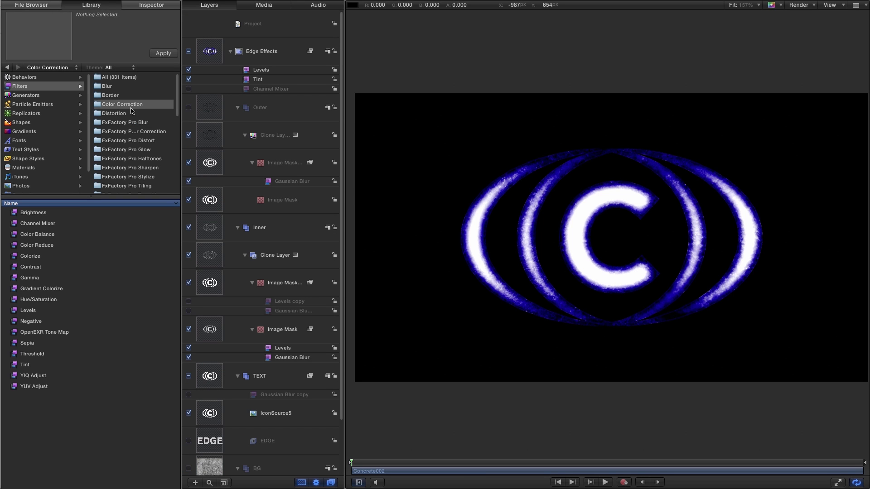
drag(178, 111, 180, 184)
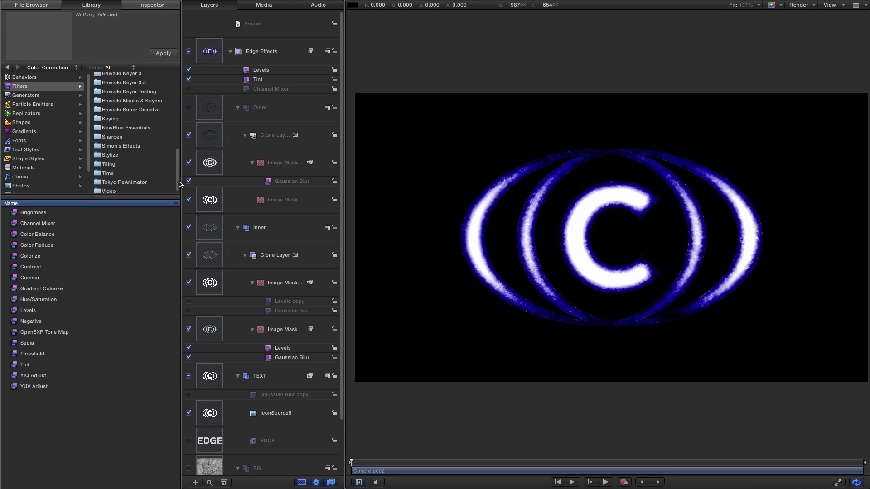
click(101, 157)
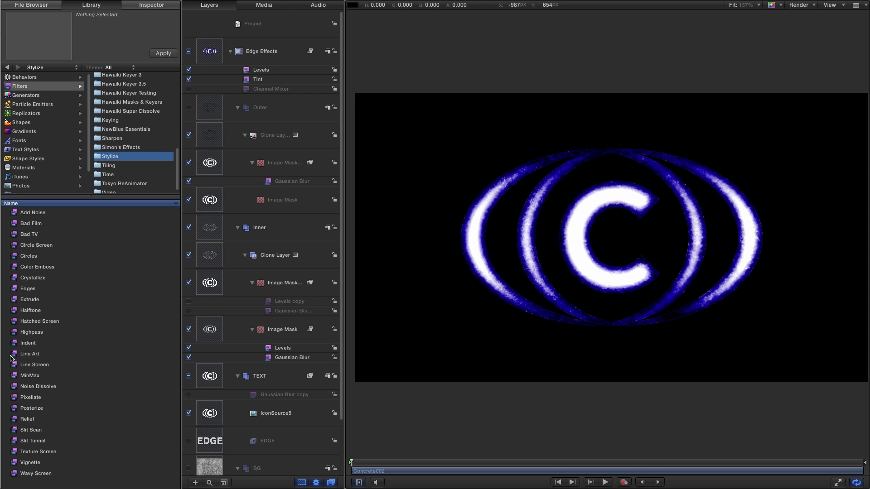
drag(14, 346, 284, 86)
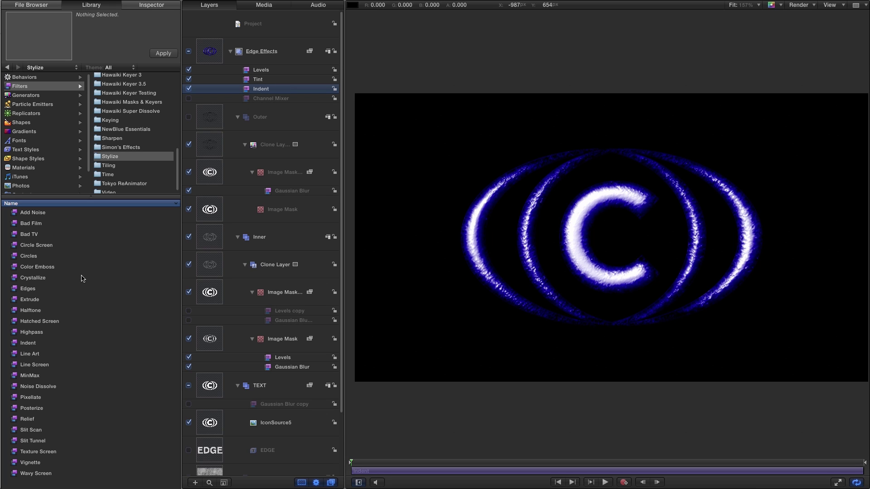
Add a Hue/Saturation filter above Levels and reduce its saturation to -0.7
drag(178, 167, 177, 88)
click(133, 105)
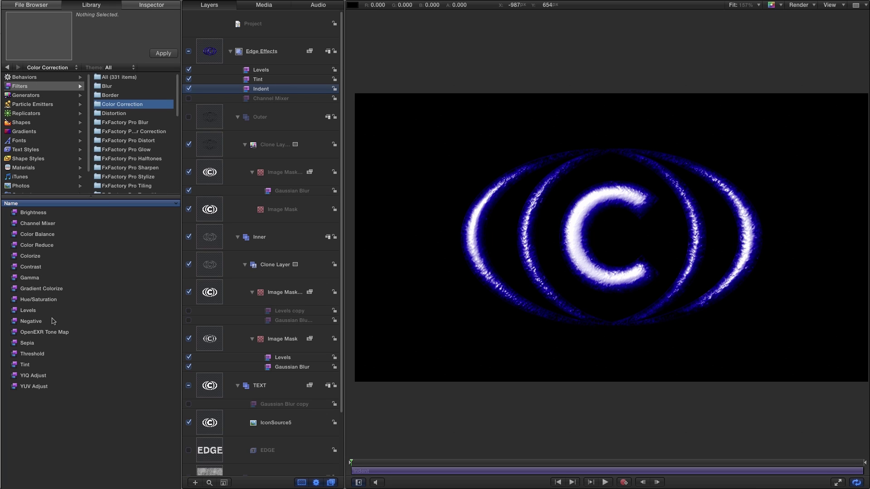
drag(14, 303, 278, 66)
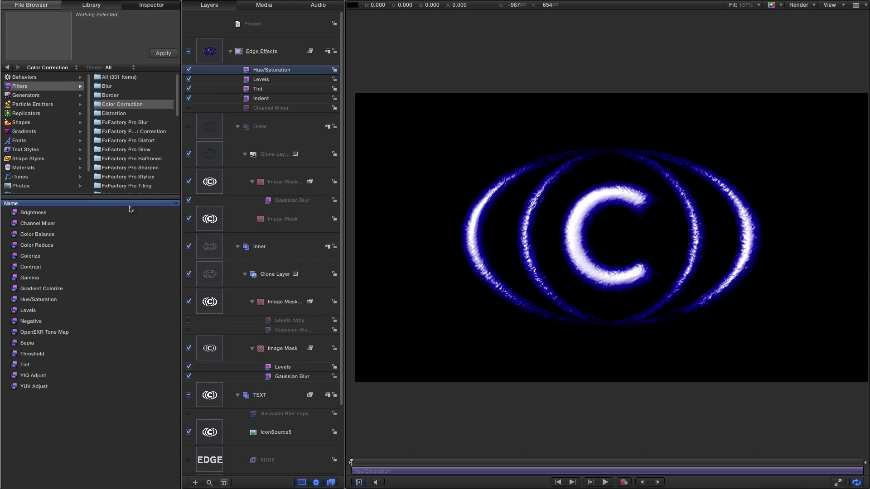
key(F3)
drag(84, 110, 76, 113)
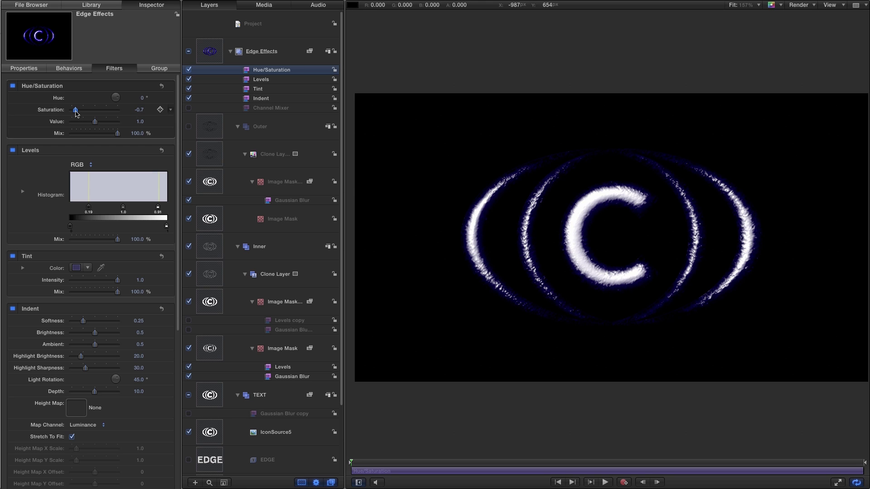
Set the Indent depth to 1.0, undoing an accidental softness change
click(261, 101)
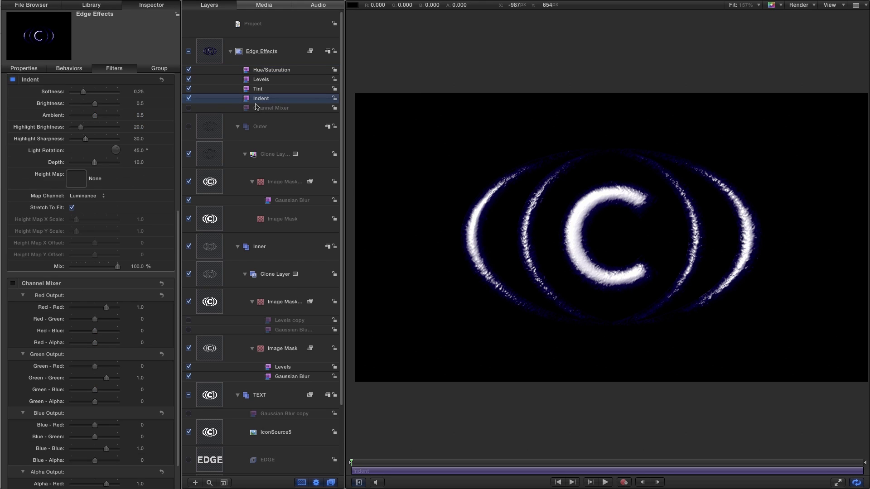
drag(83, 92, 78, 91)
click(138, 162)
text(1)
key(Return)
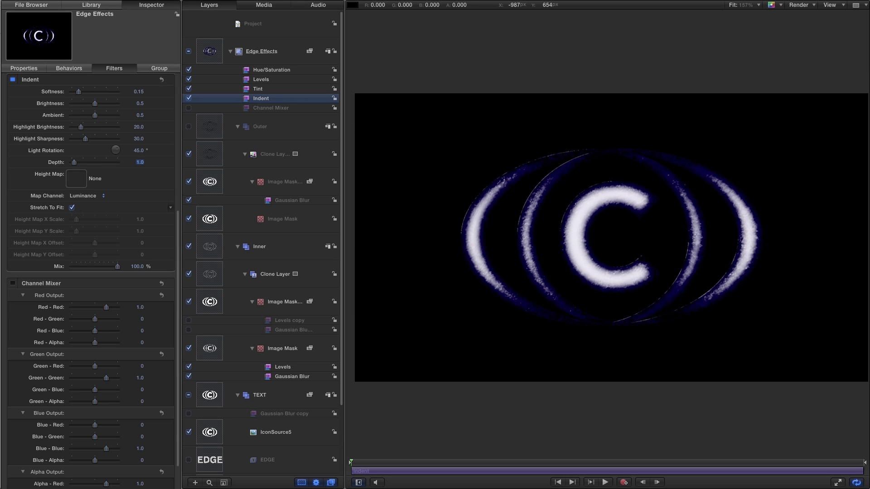
key(super+z)
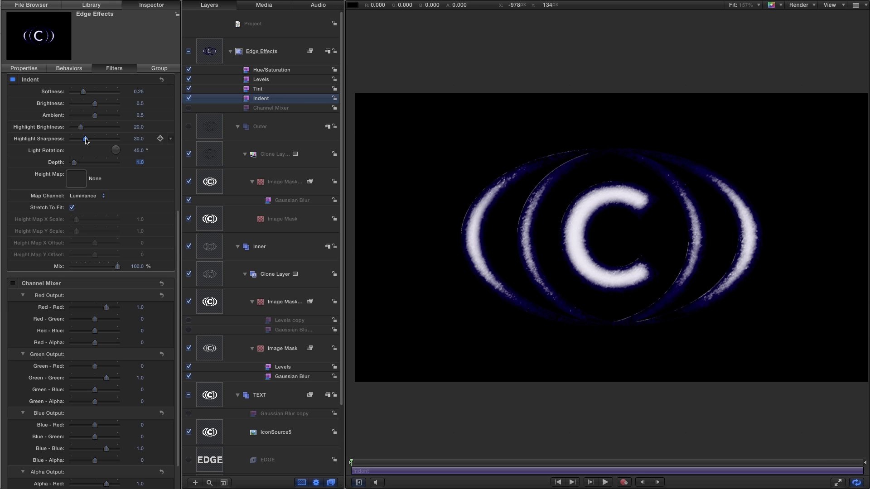
Set Indent Highlight Brightness 100, Highlight Sharpness 32, Softness 0 and Ambient 0.59
drag(86, 141, 82, 141)
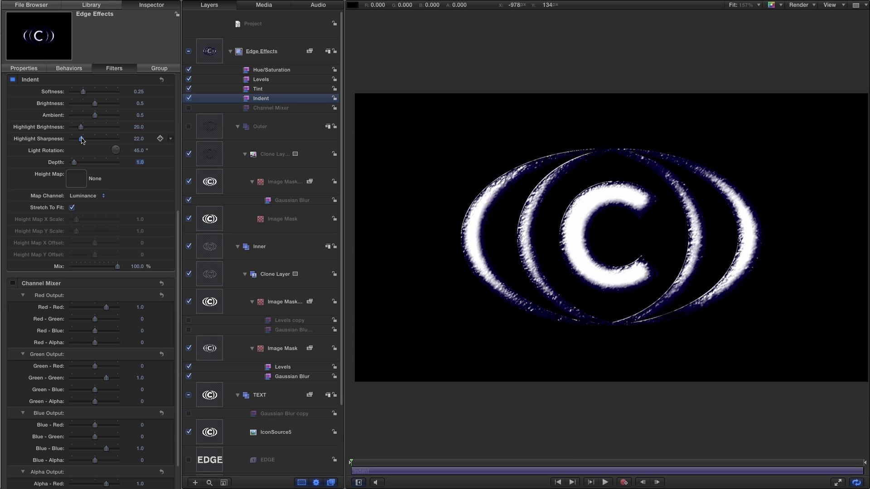
drag(80, 129, 123, 129)
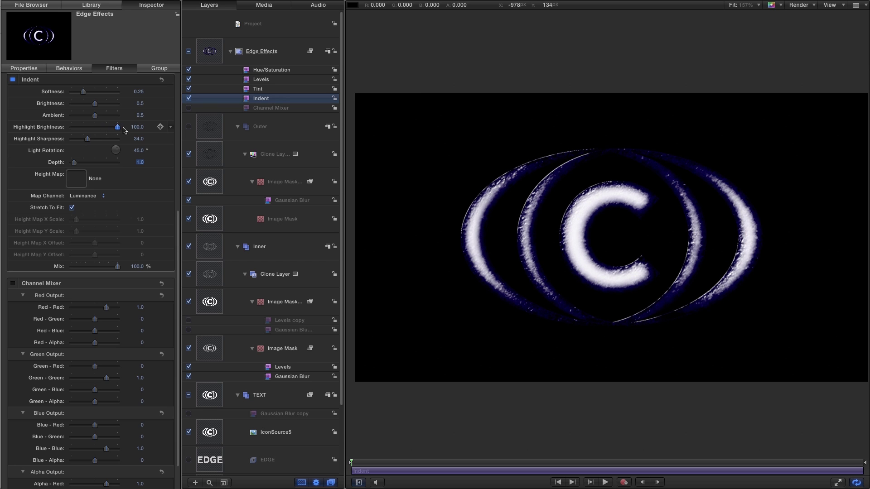
click(86, 139)
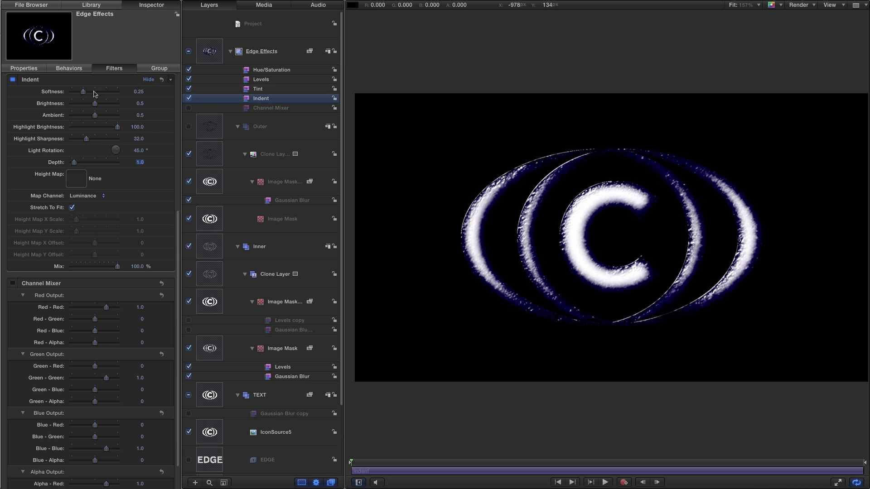
drag(83, 91, 73, 96)
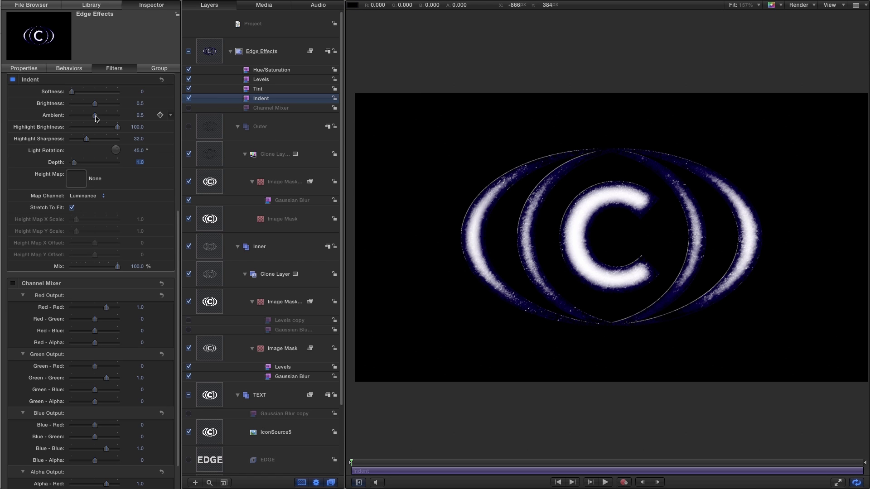
mouse_move(95, 116)
mouse_down()
mouse_move(85, 117)
mouse_move(100, 117)
mouse_up()
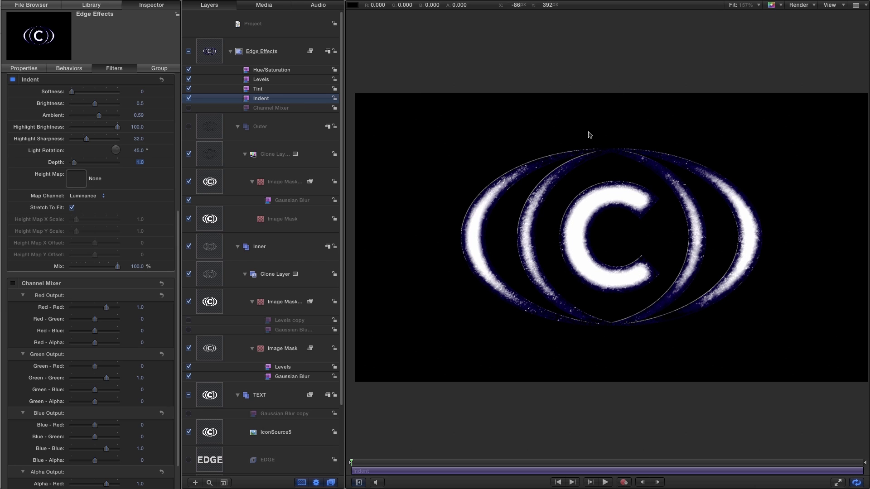
key(Up)
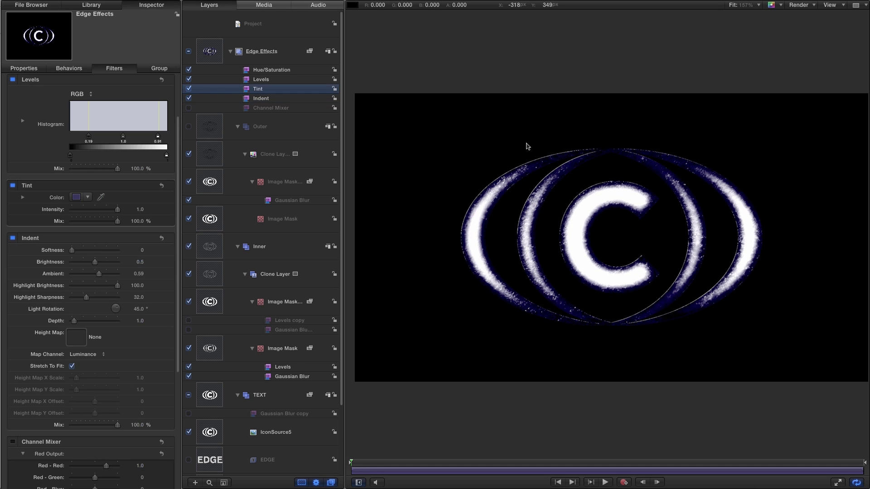
Switch off Levels and change the Tint colour to dark blue
click(189, 78)
click(75, 196)
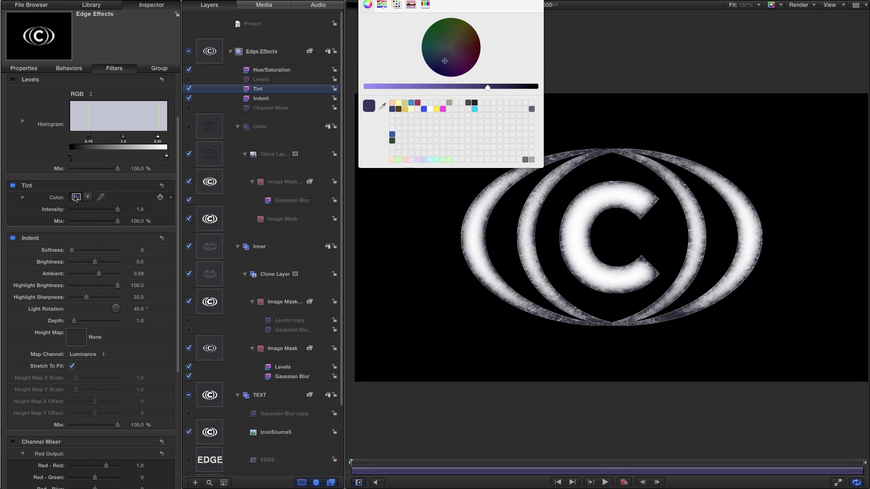
drag(444, 60, 426, 82)
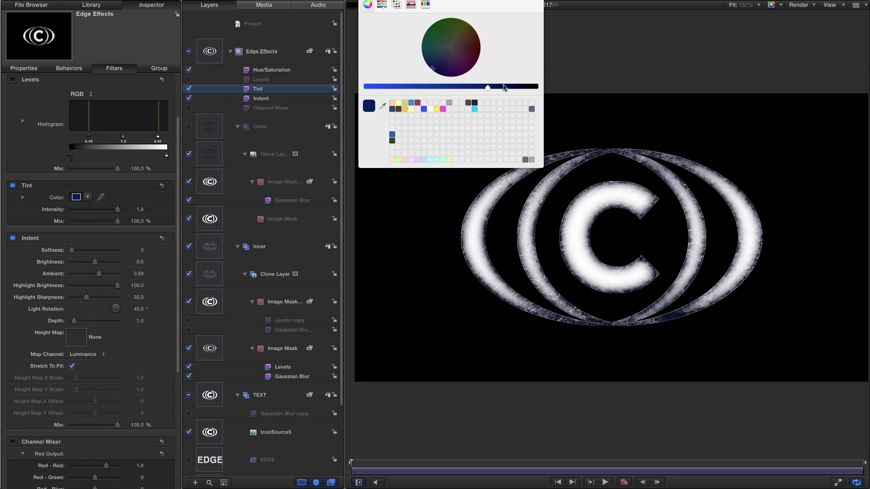
drag(474, 102, 458, 93)
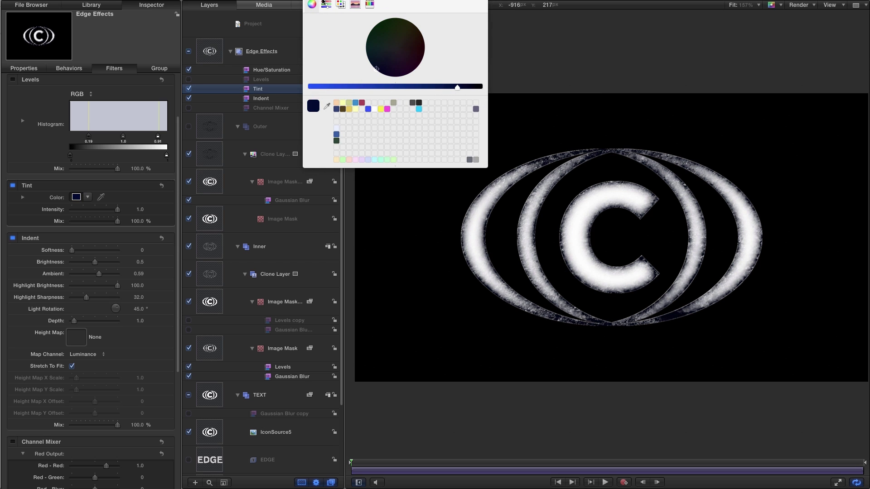
key(Escape)
Hide Concrete002, re-enable Levels, turn off Tint and Indent, and set Saturation -0.28, Value 0.79
scroll(340, 336, down, 4)
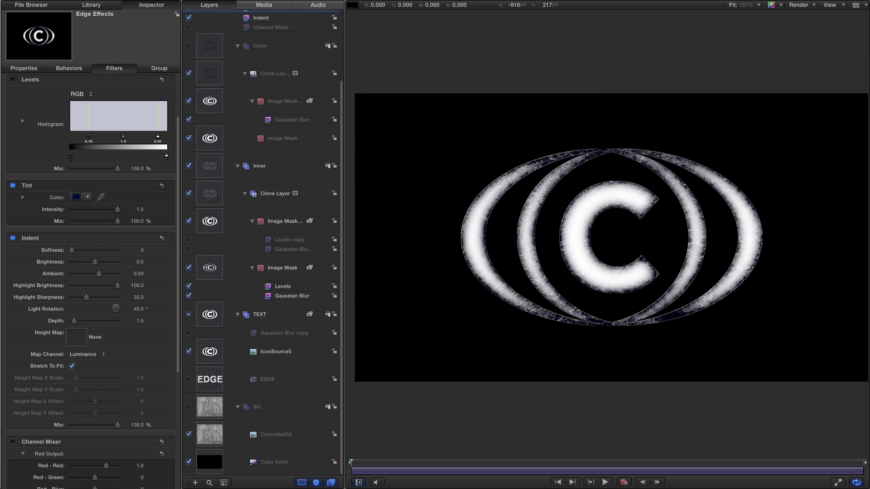
click(189, 435)
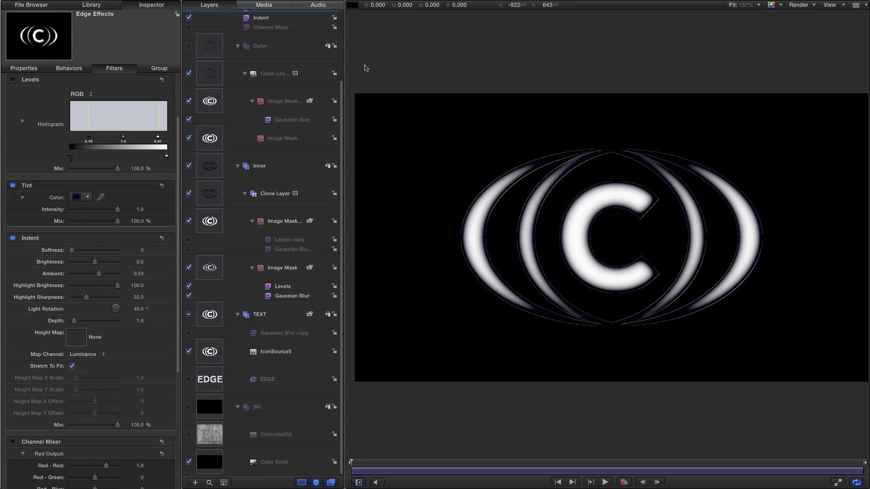
scroll(281, 82, up, 4)
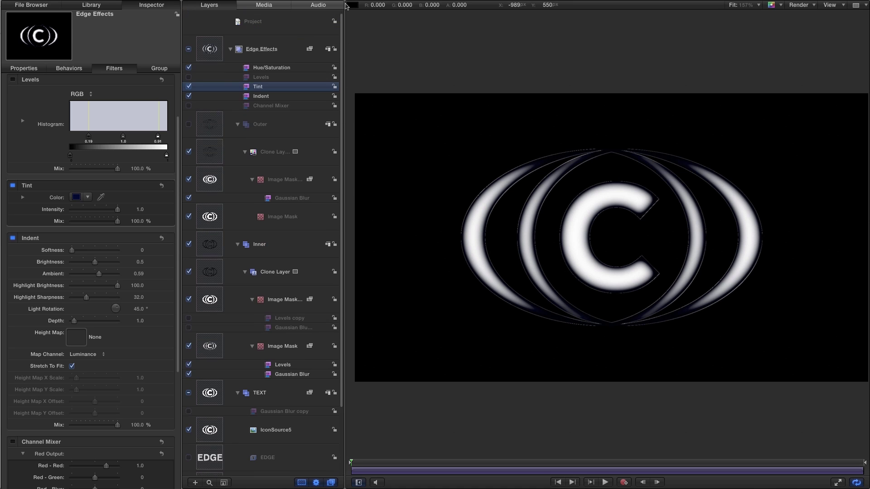
click(189, 79)
click(261, 99)
click(189, 98)
drag(95, 115, 118, 118)
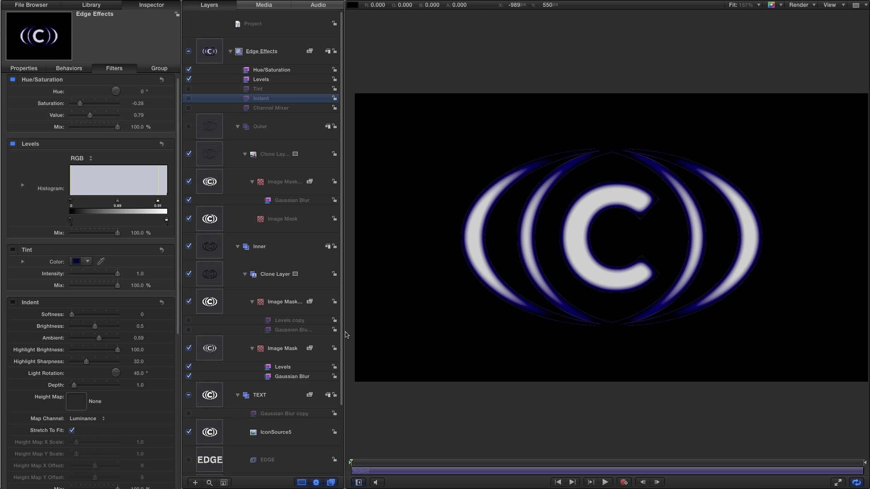
Select the Gaussian Blur under Inner > Image Mask to view its amount of 104
click(287, 377)
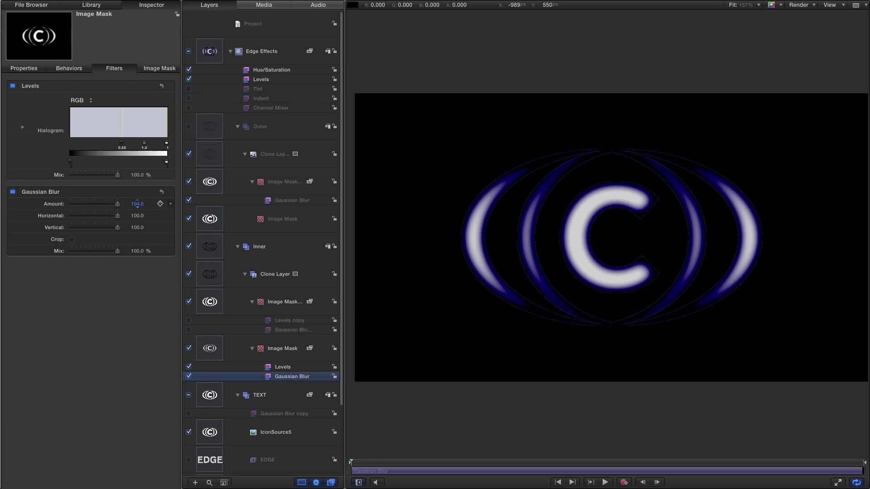